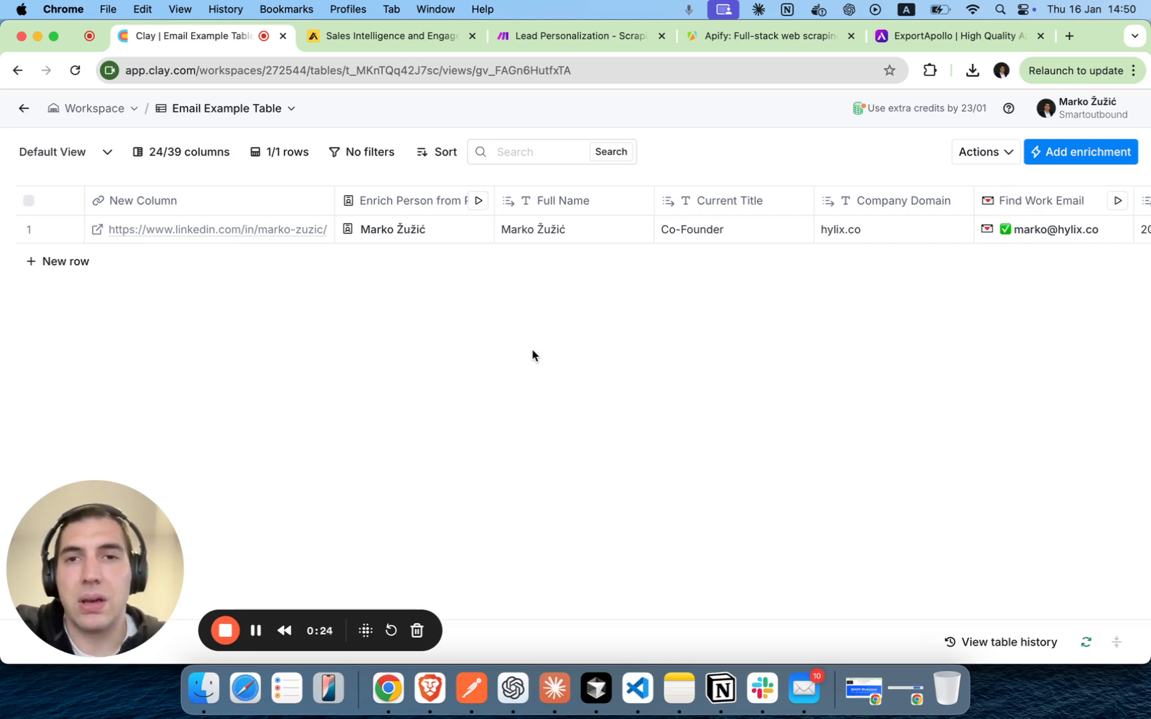
Review the profile fields returned in row 1's Enrich Person from Profile cell, from organization to current experience.
scroll(532, 355, right, 15)
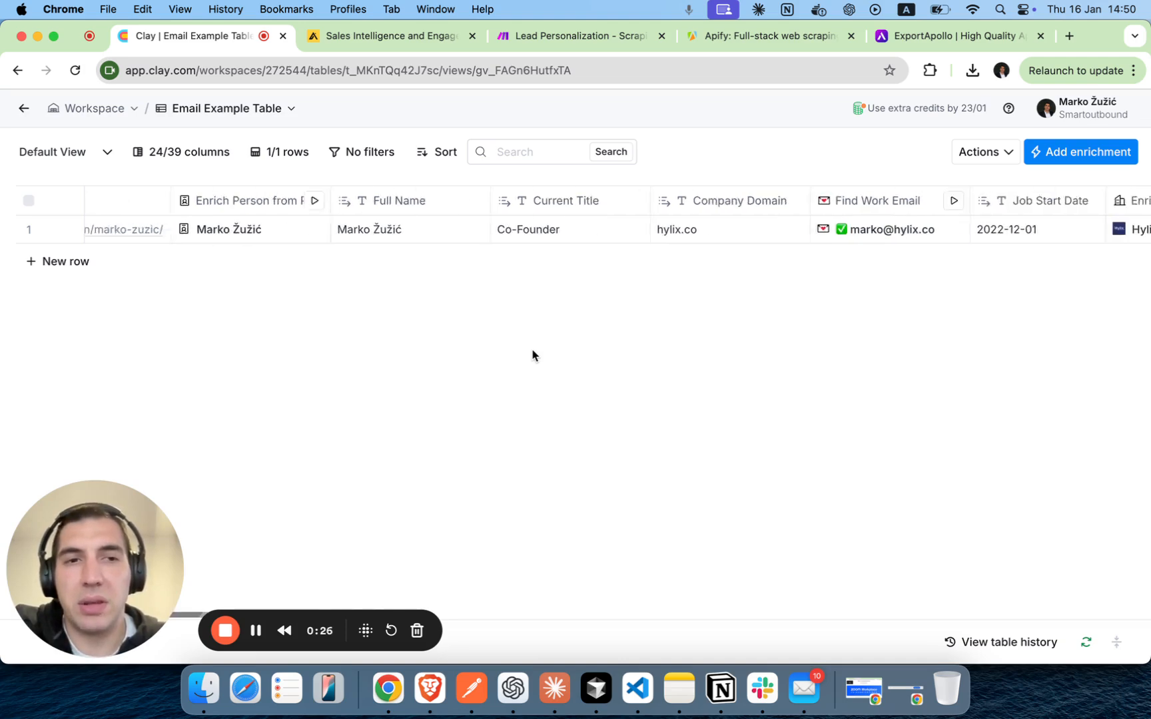
scroll(533, 355, right, 5)
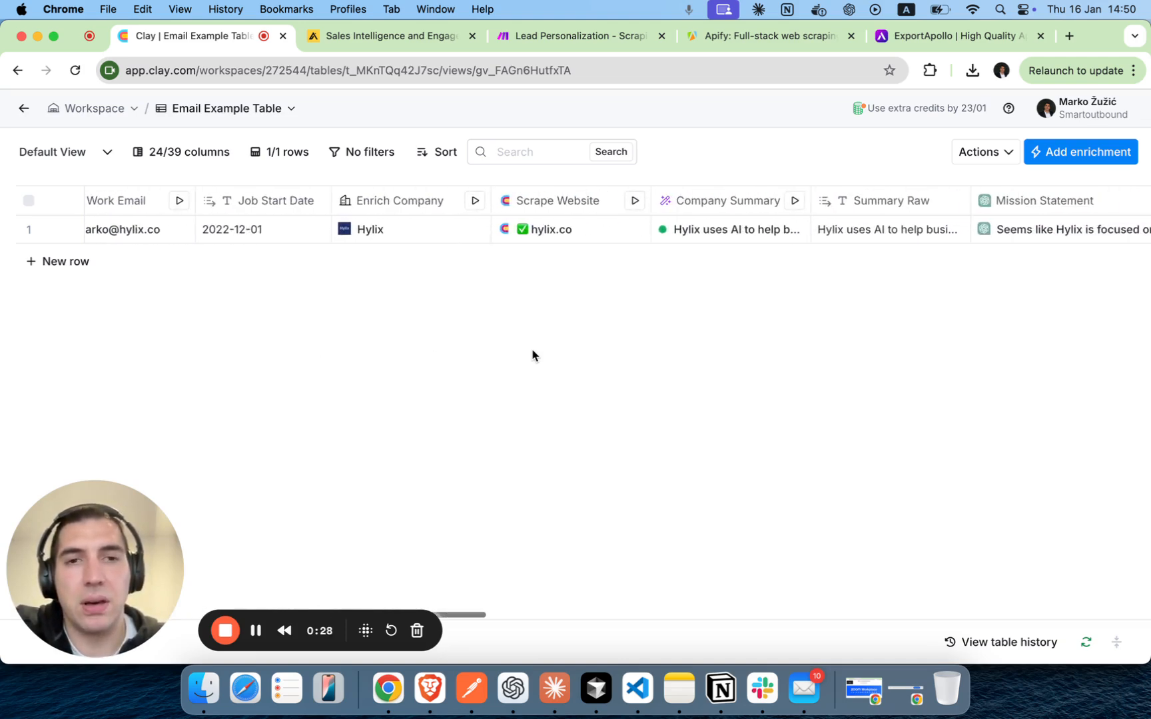
scroll(533, 355, left, 20)
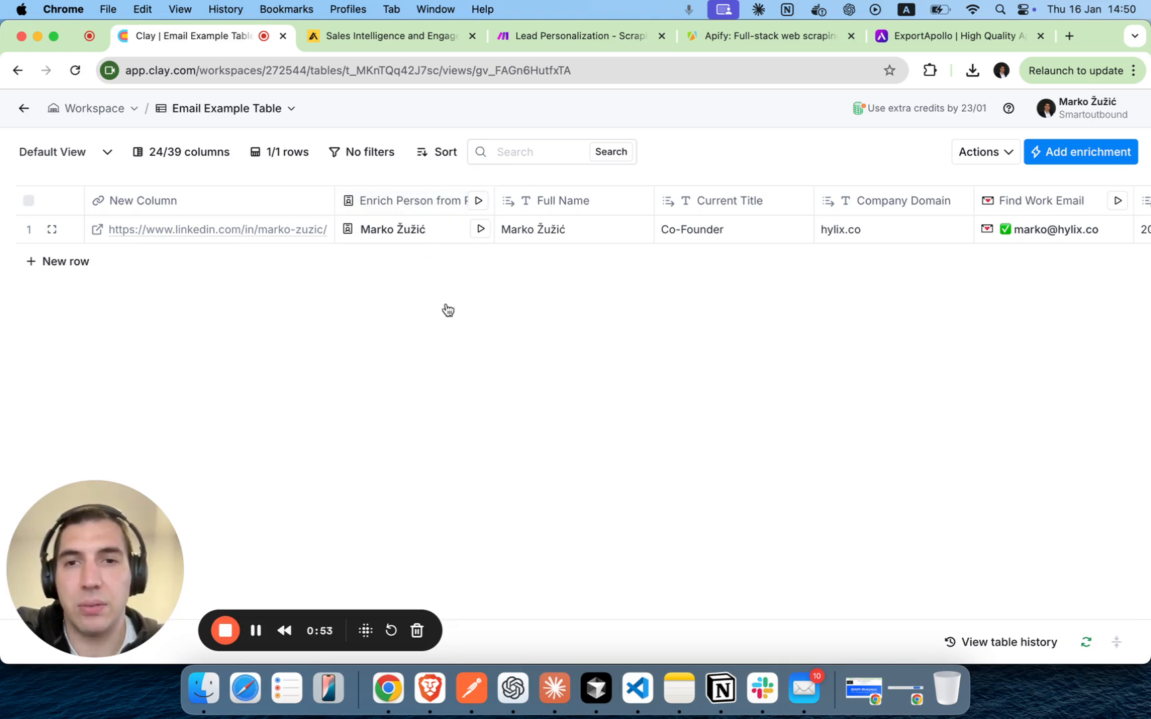
click(392, 228)
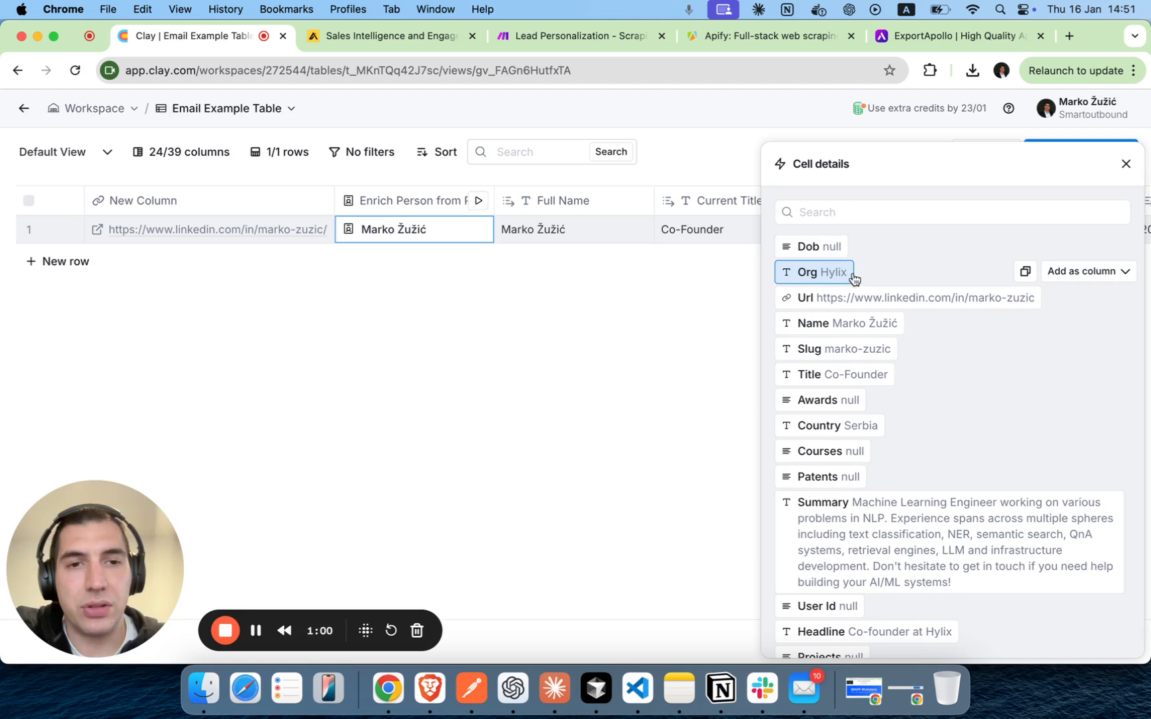
scroll(965, 250, down, 1)
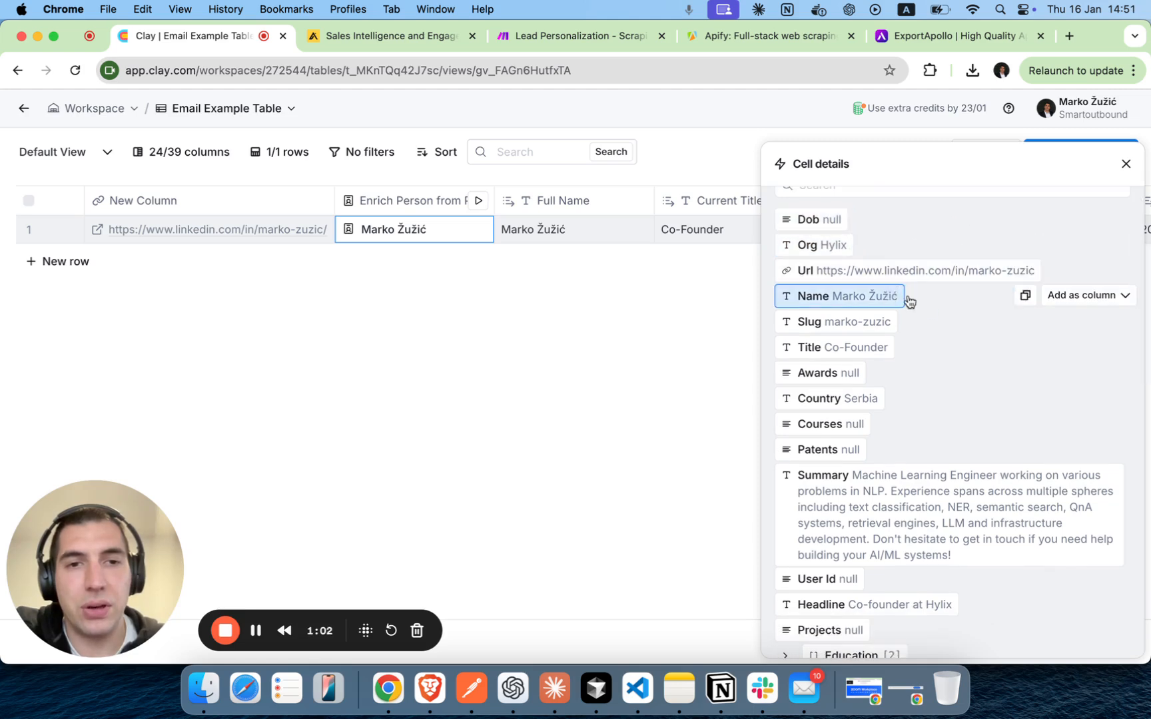
scroll(926, 310, down, 1)
scroll(919, 312, down, 1)
scroll(959, 333, down, 2)
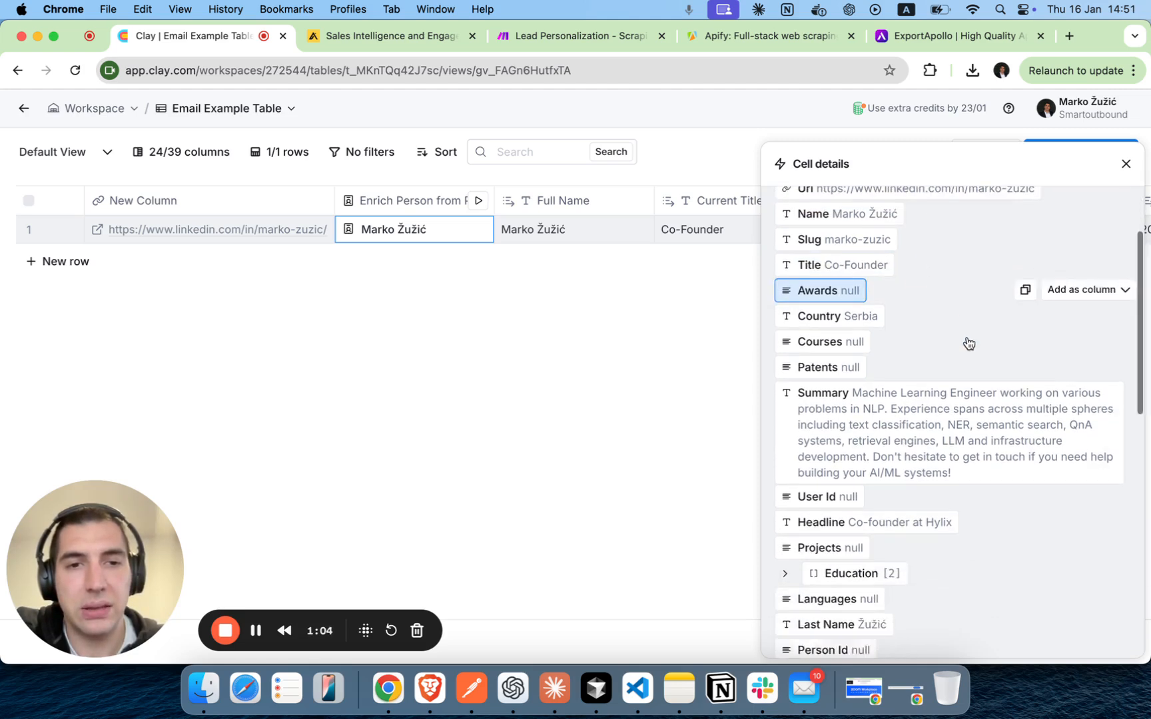
scroll(943, 398, down, 6)
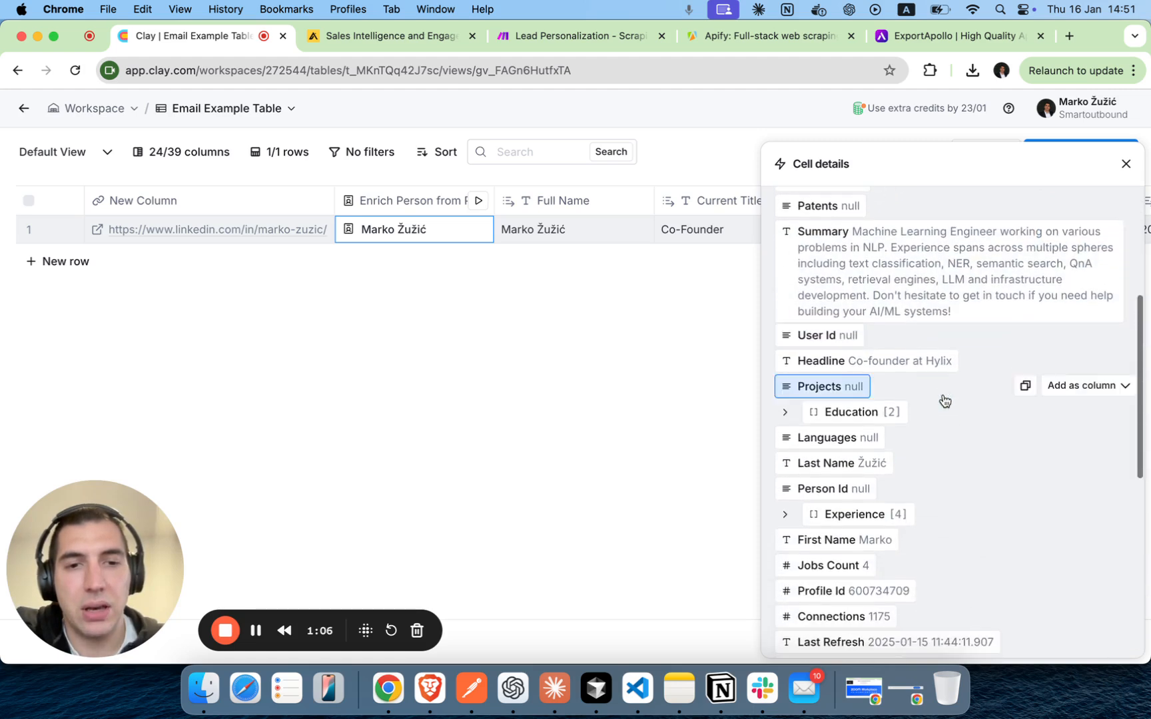
scroll(944, 399, down, 11)
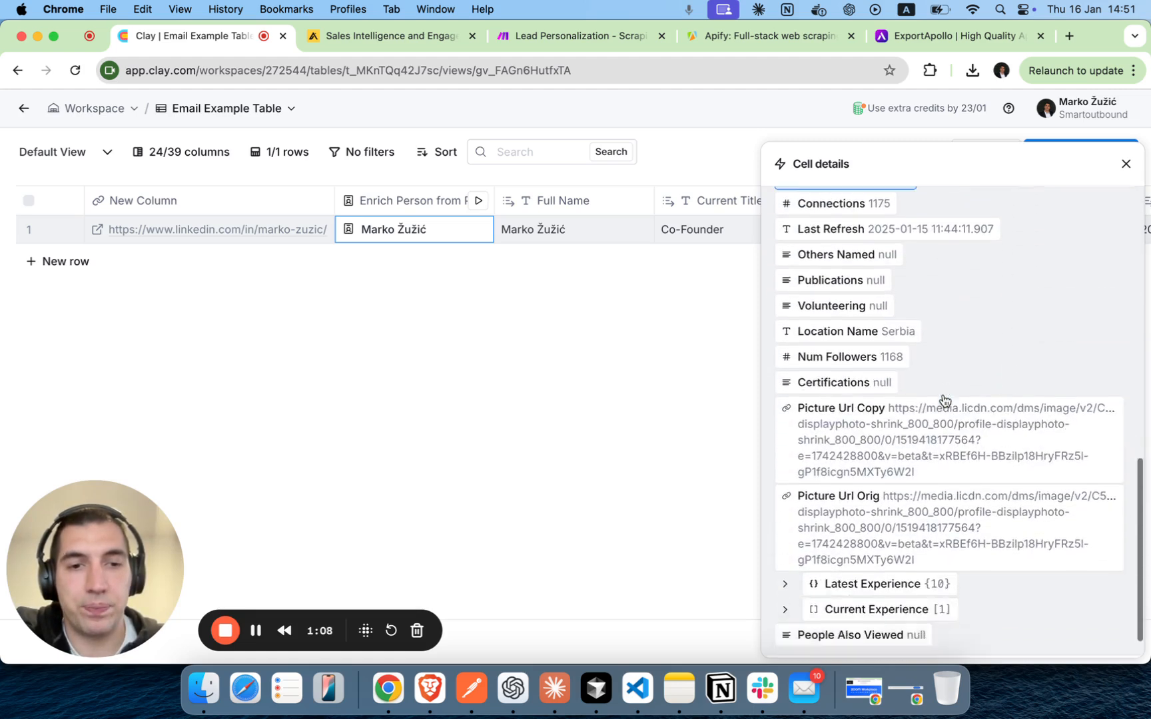
scroll(940, 308, up, 10)
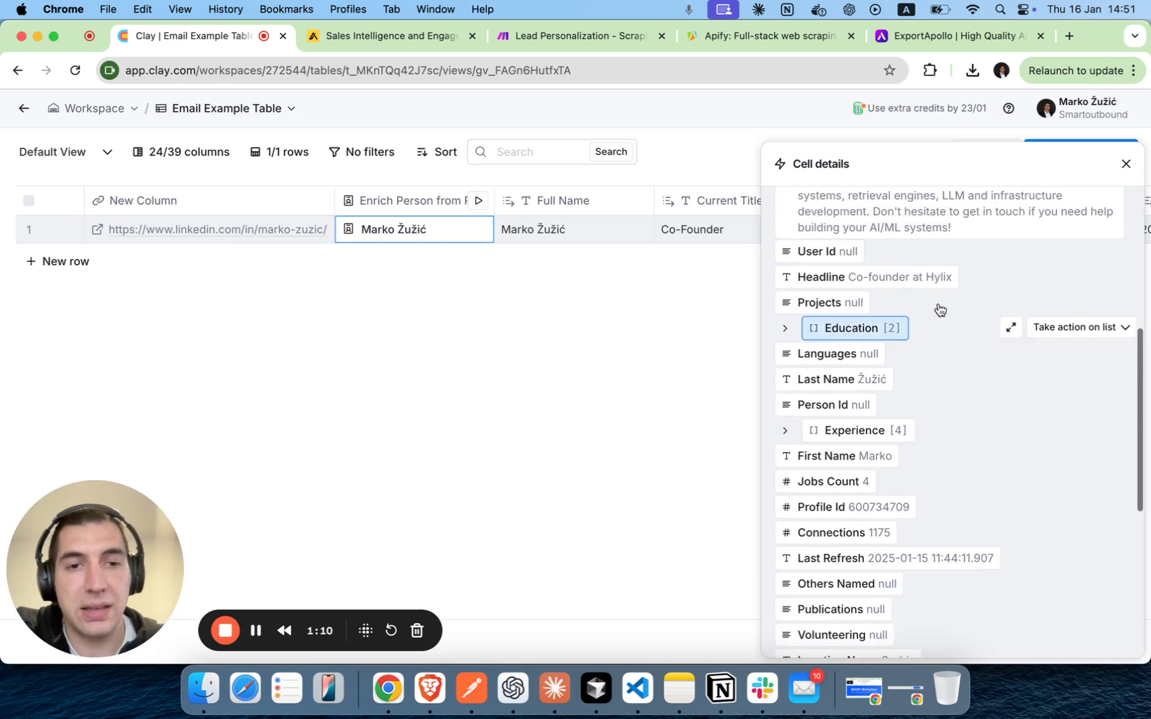
scroll(940, 308, up, 4)
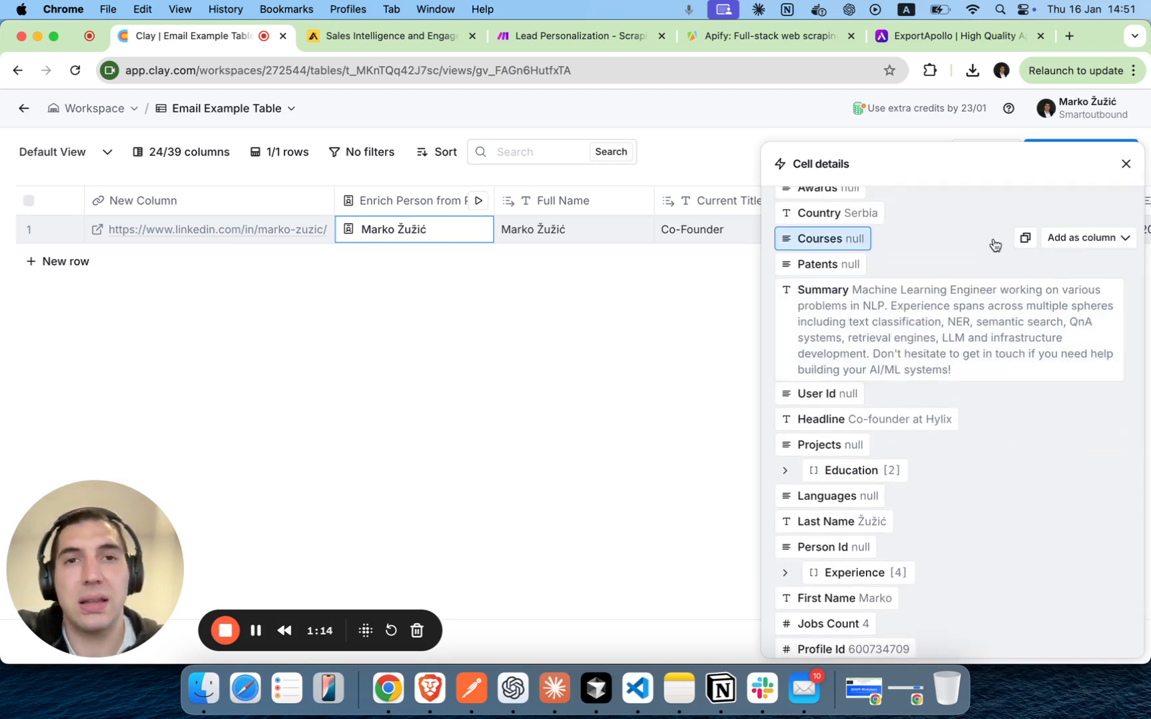
click(1125, 164)
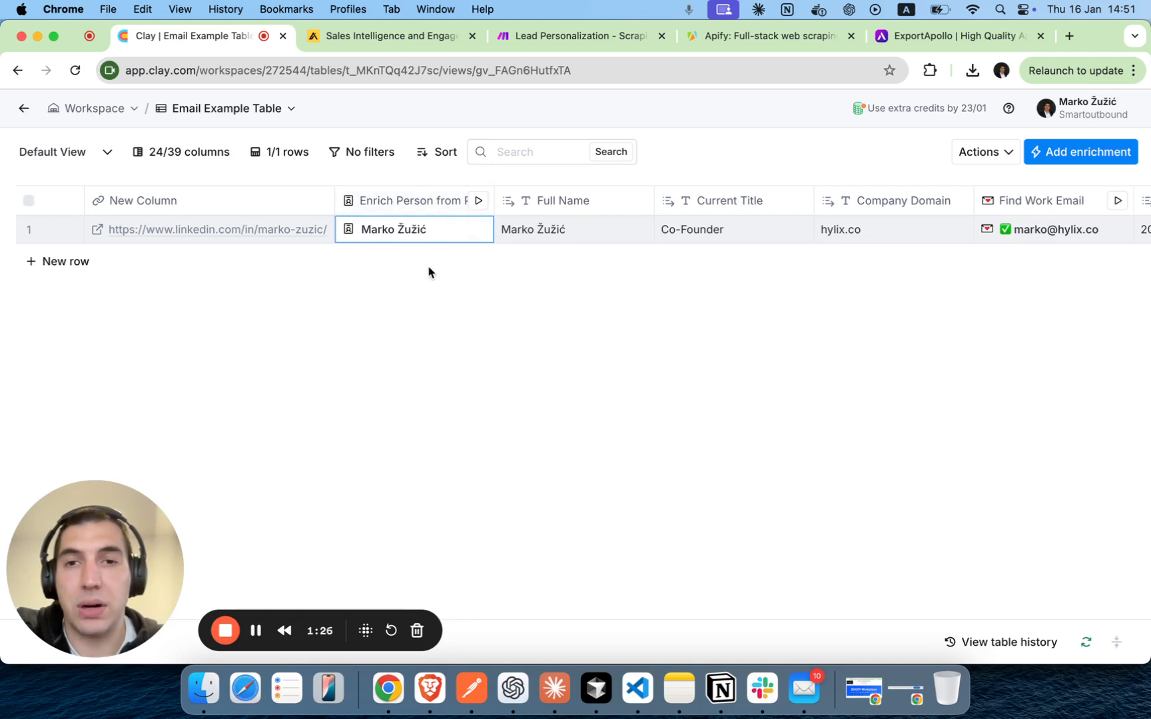
Insert a new text column immediately to the right of the Full Name column.
click(633, 205)
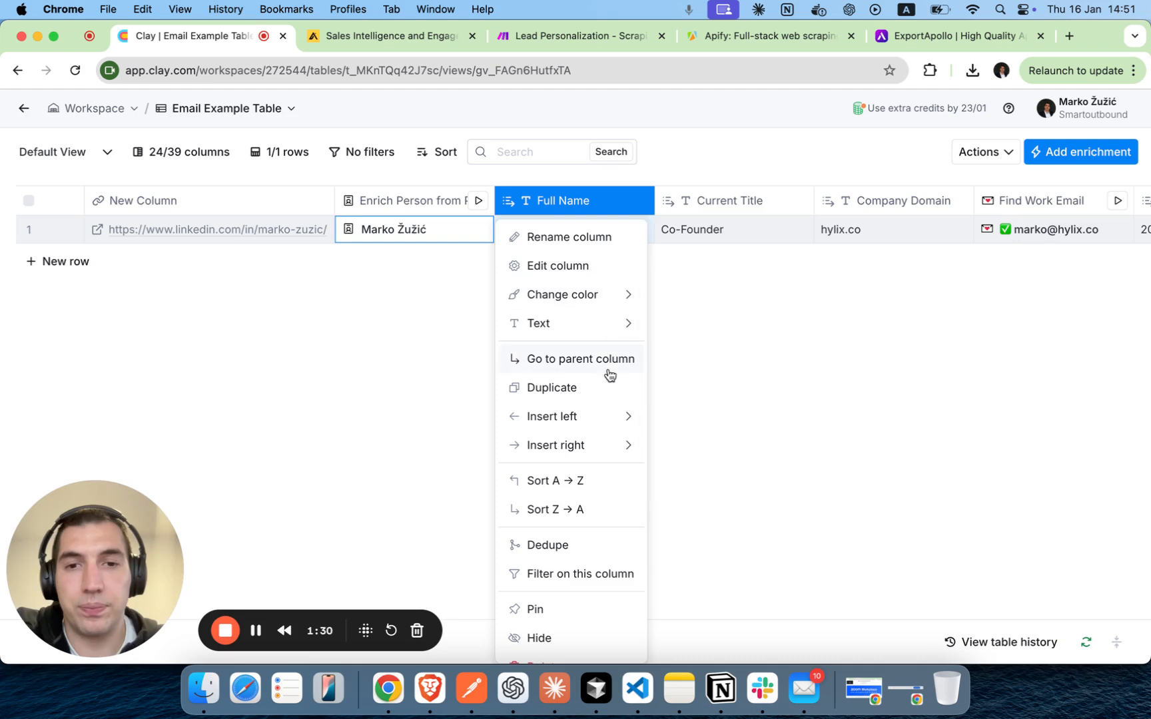
mouse_move(602, 445)
click(710, 299)
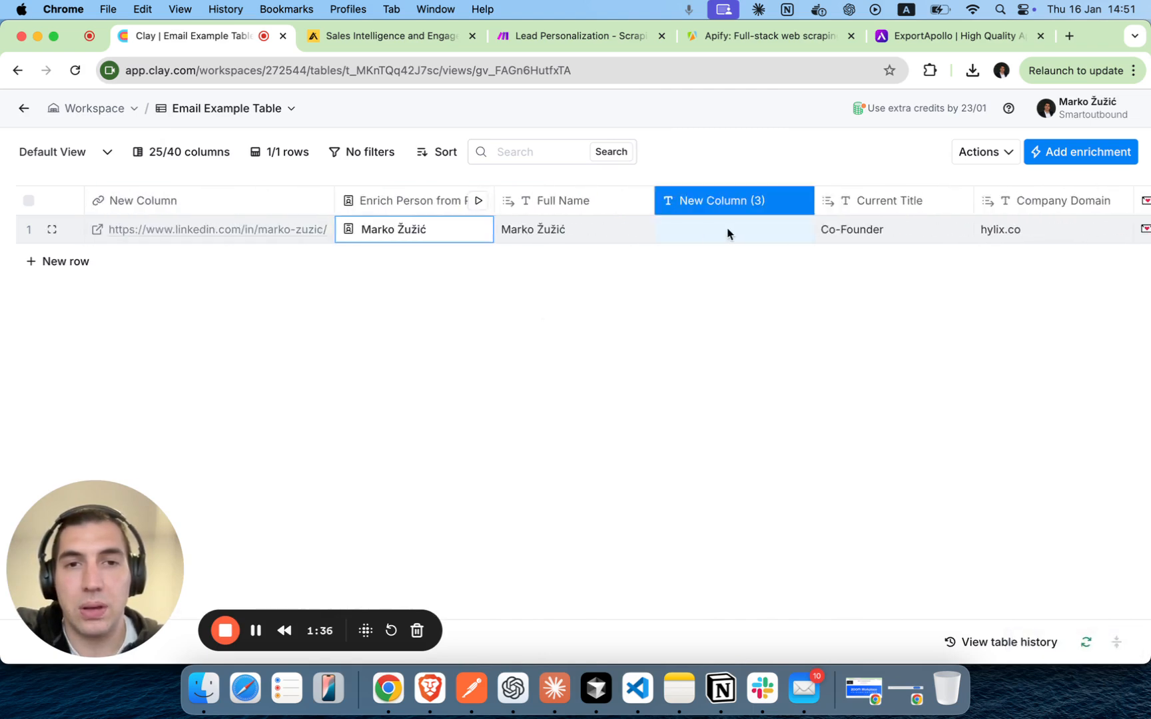
double_click(728, 230)
text(/)
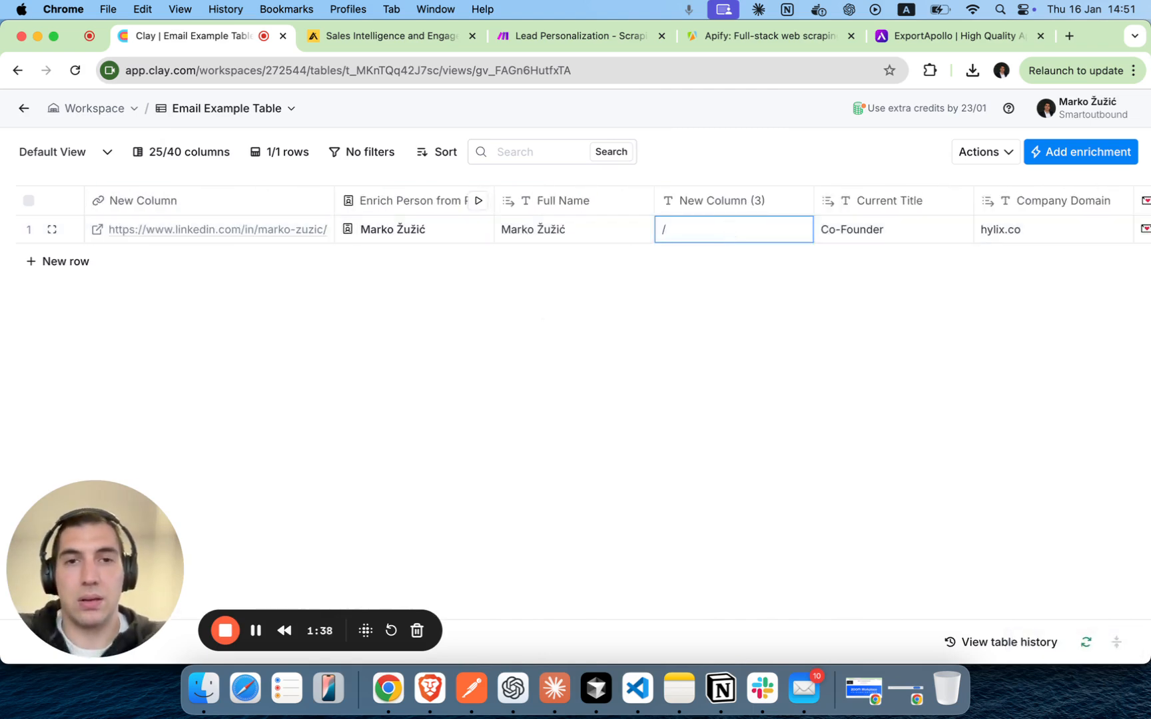
text(Enr)
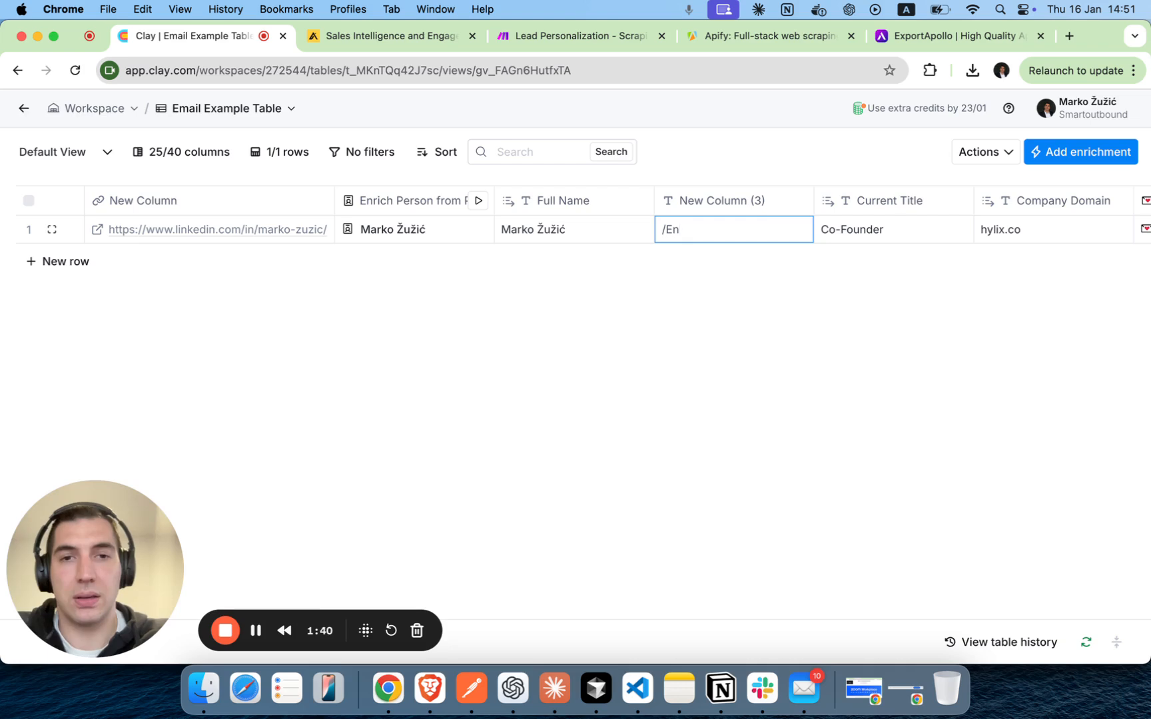
key(BackSpace)
key(BackSpace)
key(BackSpace)
key(BackSpace)
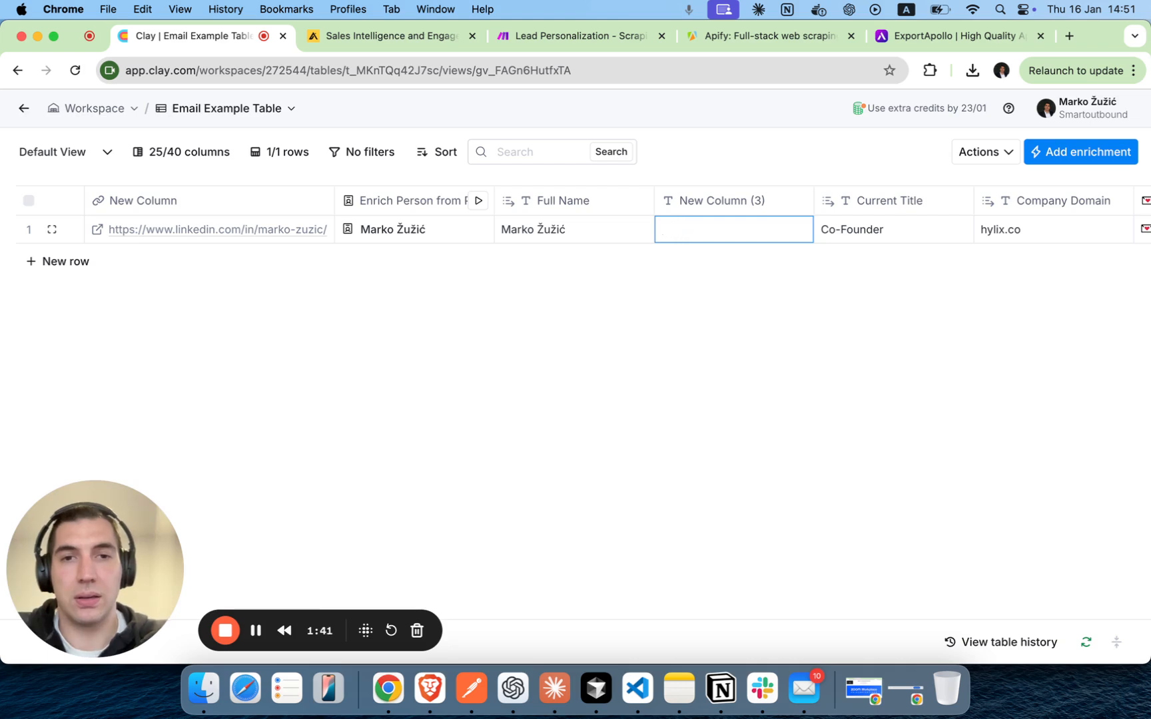
Open the empty new column's settings and start editing its value.
click(729, 195)
click(618, 275)
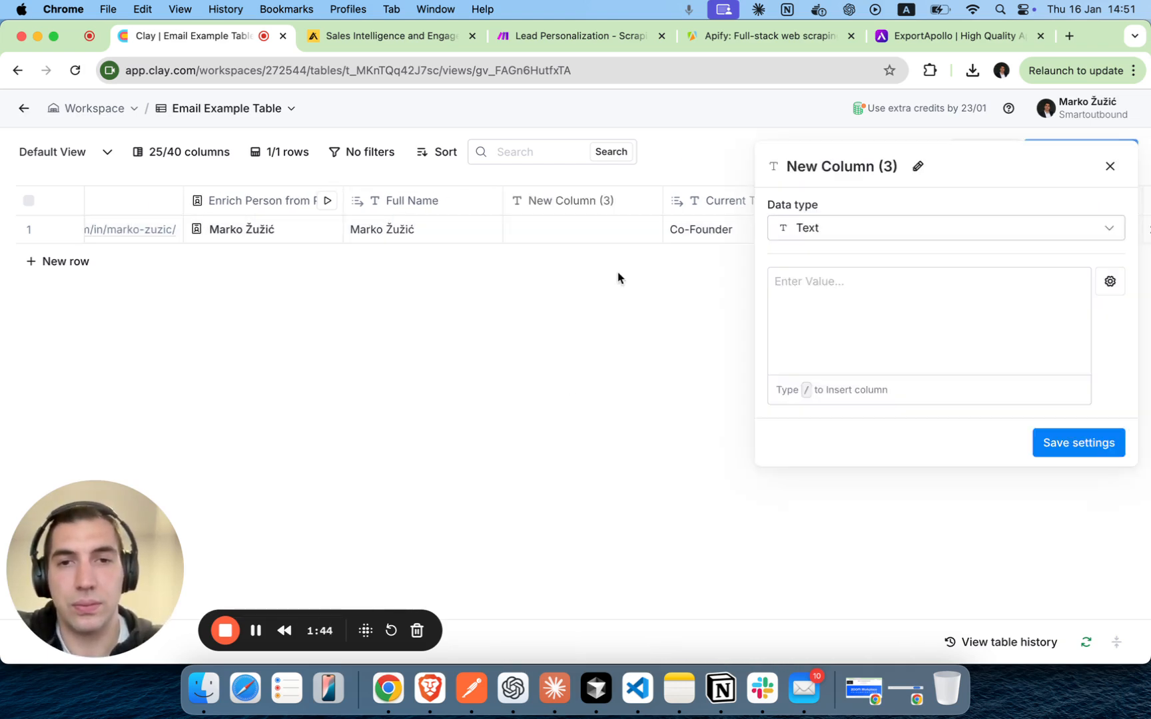
click(803, 282)
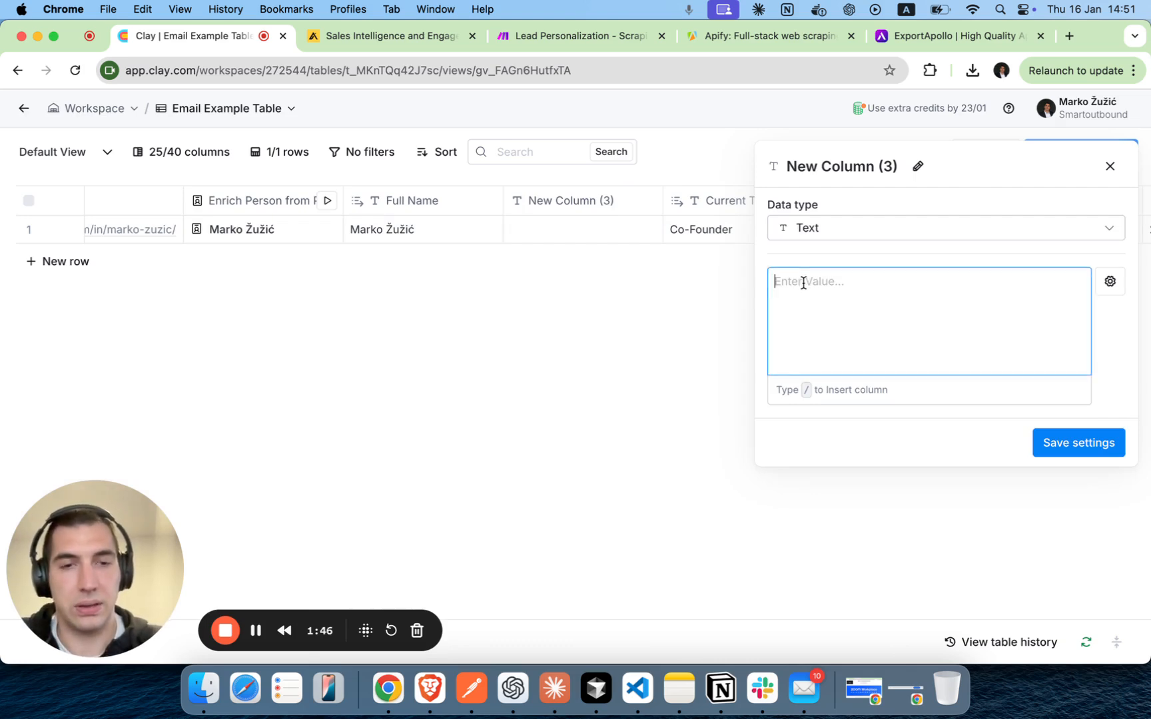
text(/En)
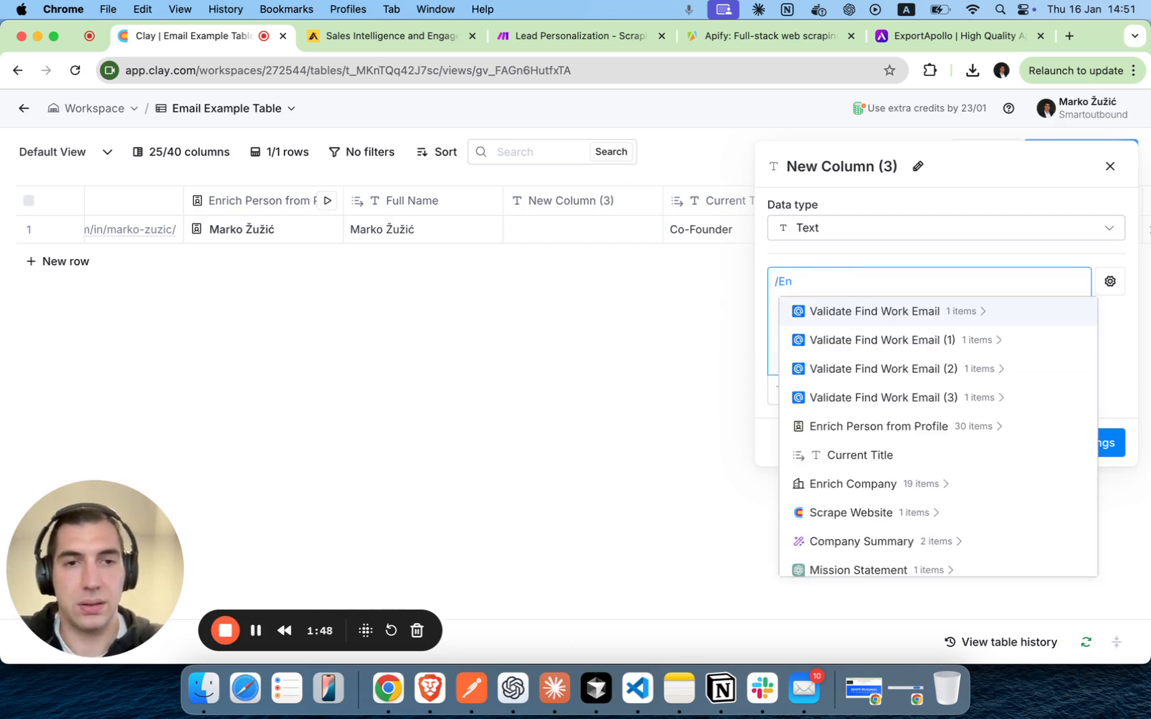
text(ri)
click(906, 312)
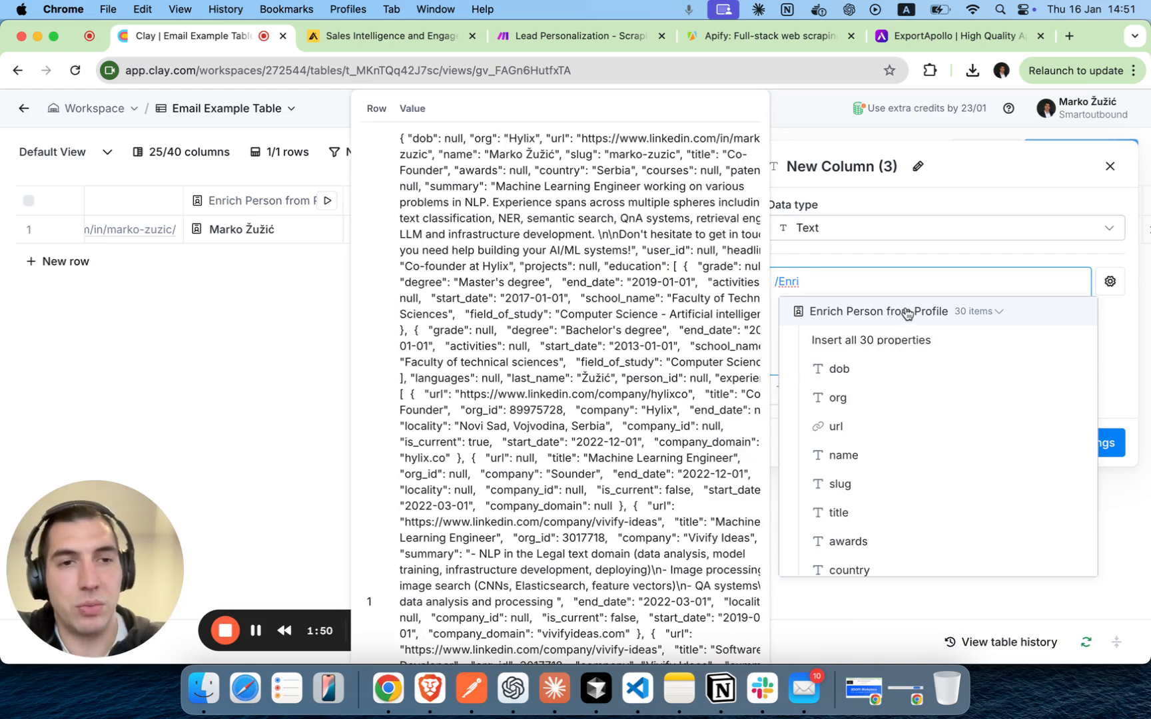
scroll(891, 367, down, 3)
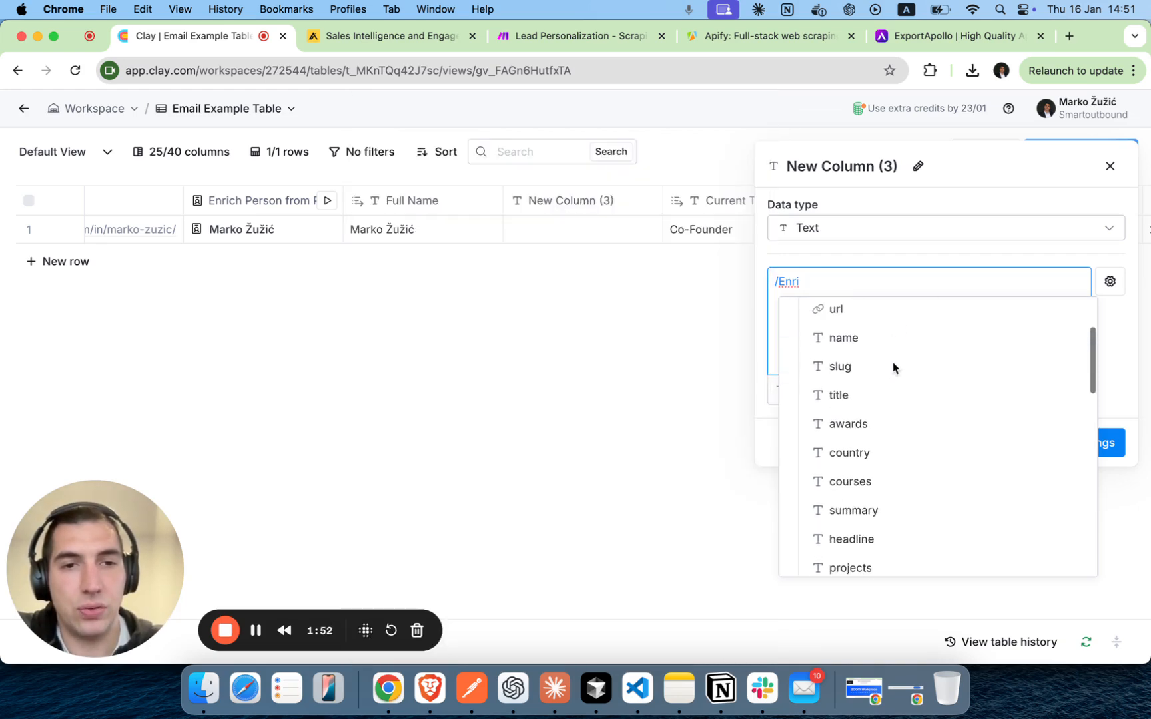
click(861, 341)
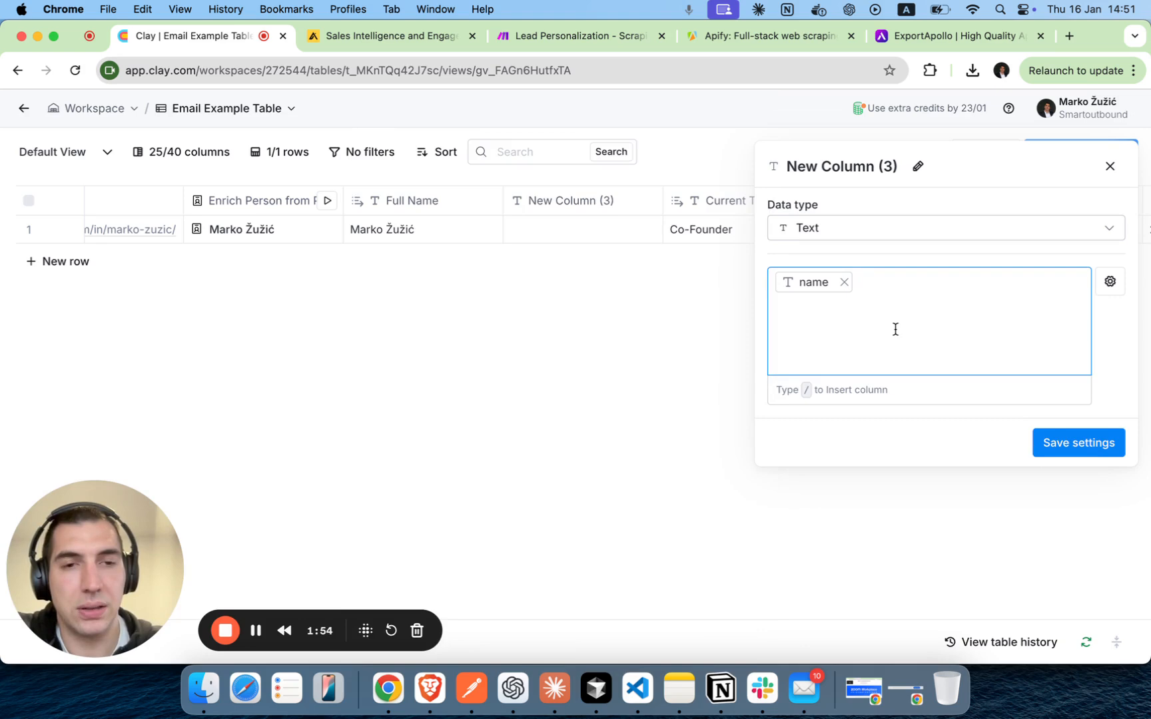
click(844, 282)
Set the new column's value to the first_name property from Enrich Person from Profile.
text(/)
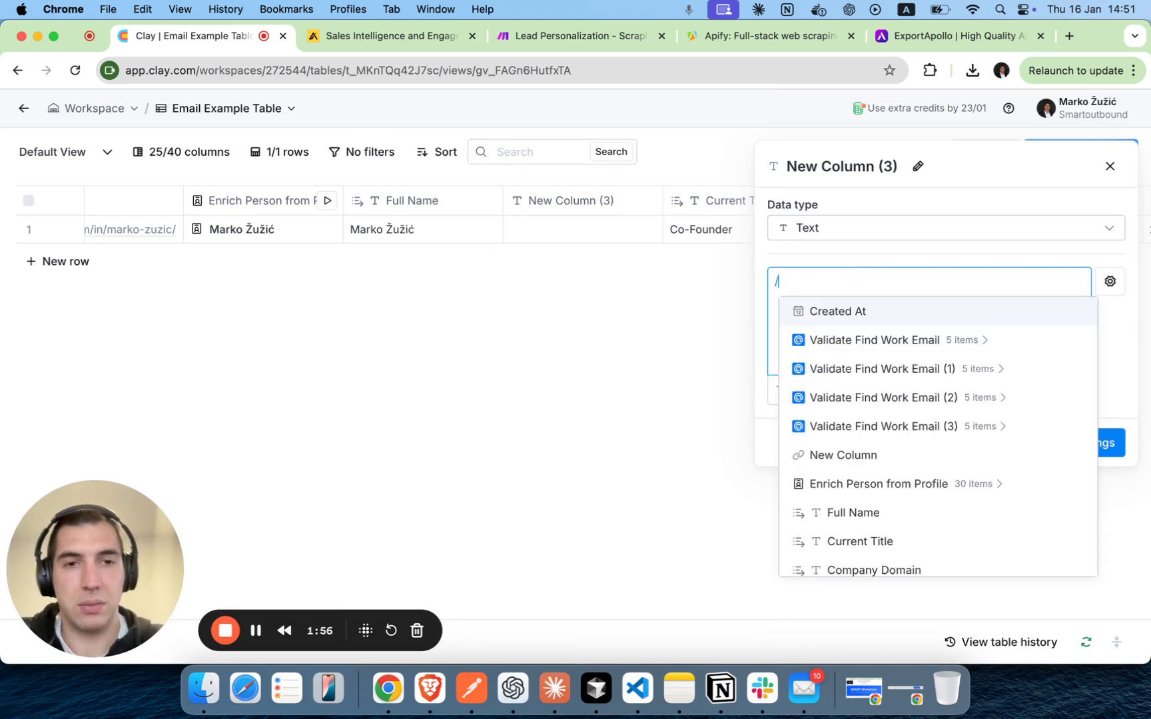
text(Enr)
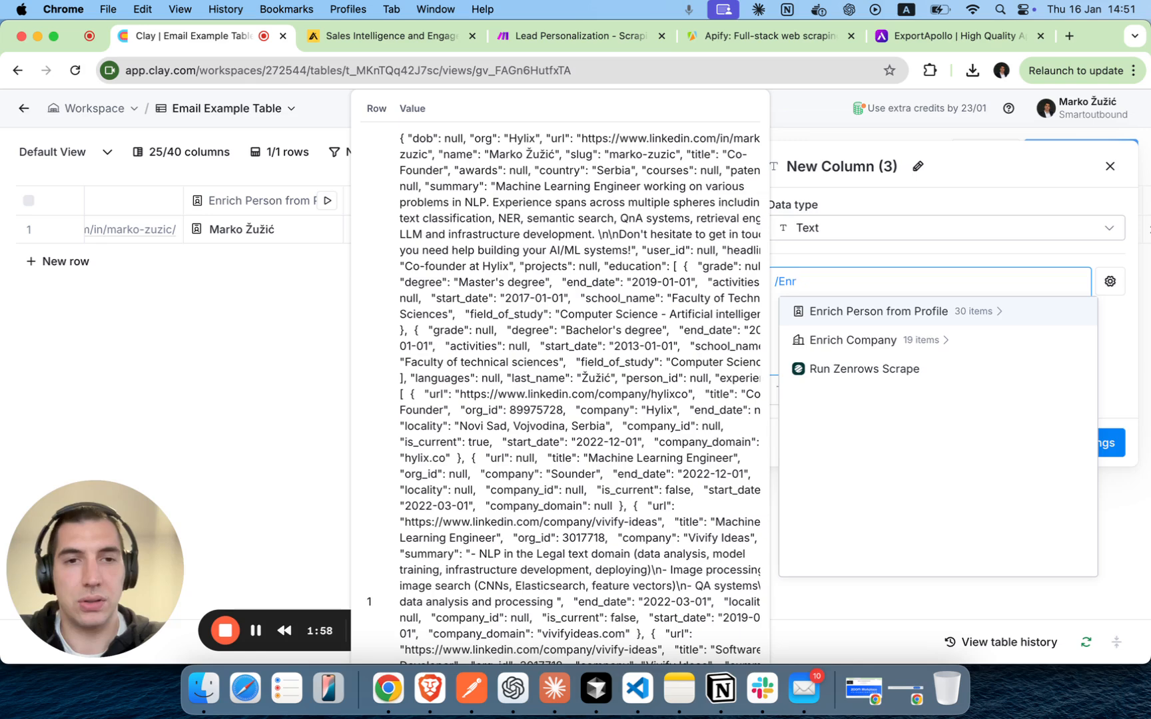
click(919, 313)
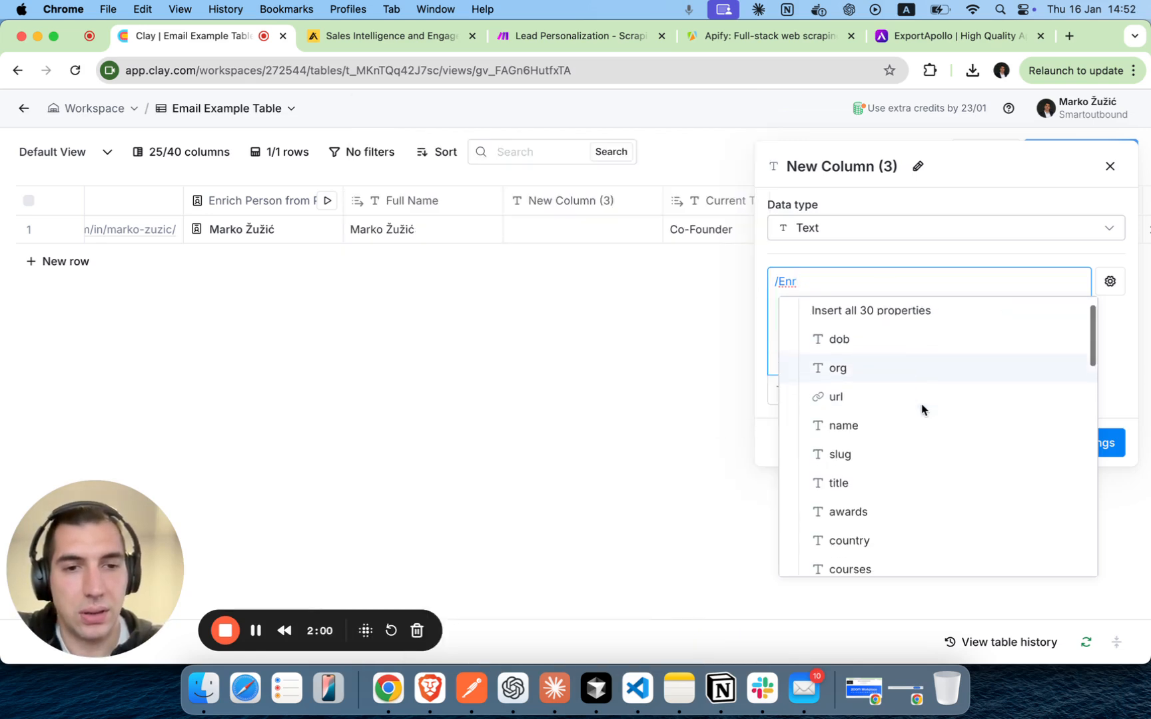
scroll(922, 409, down, 8)
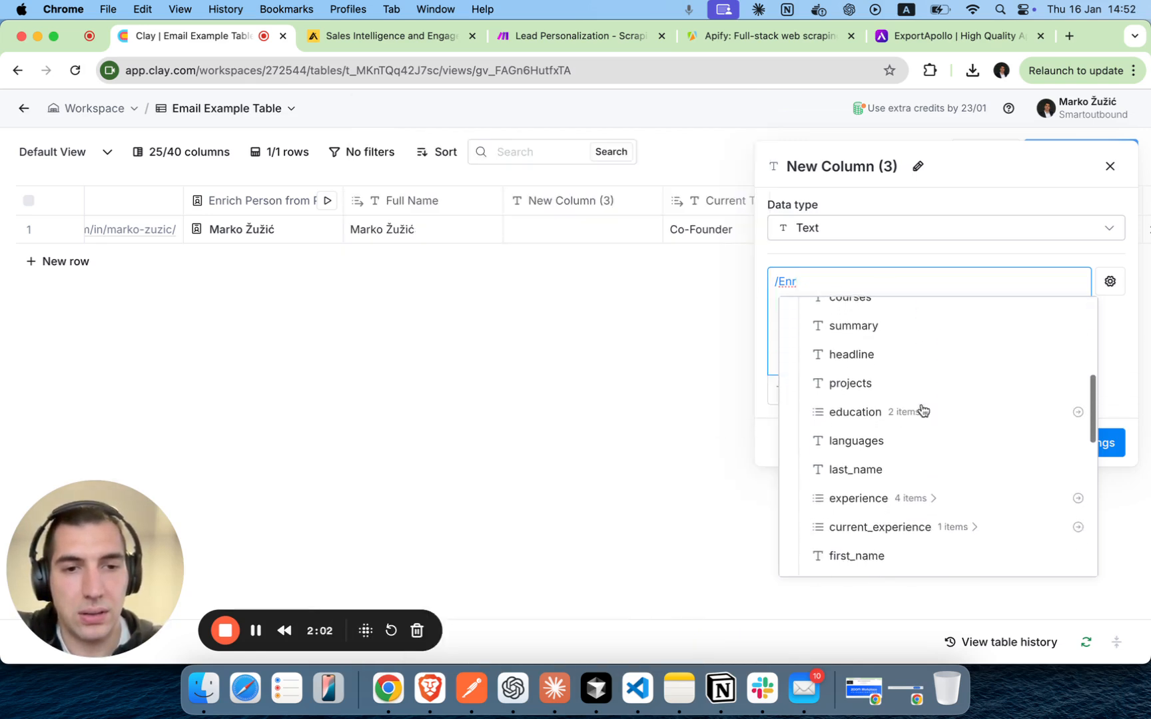
scroll(886, 466, down, 1)
click(866, 527)
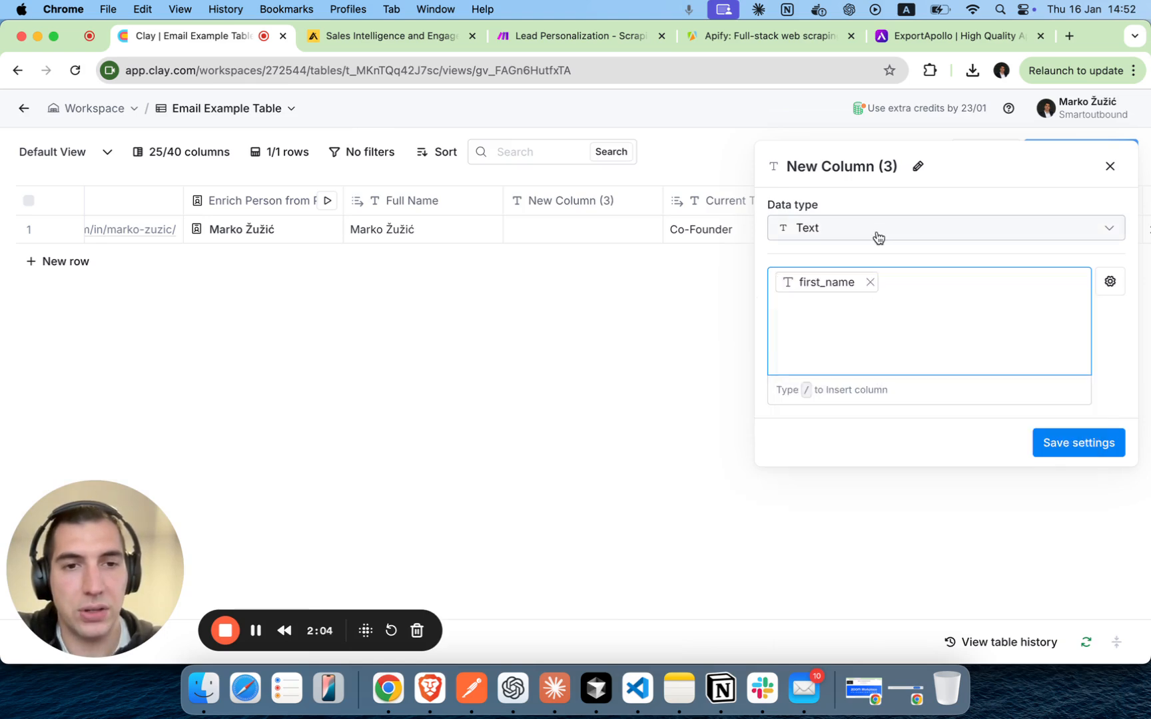
Rename the new column as First Name and save its settings.
click(918, 166)
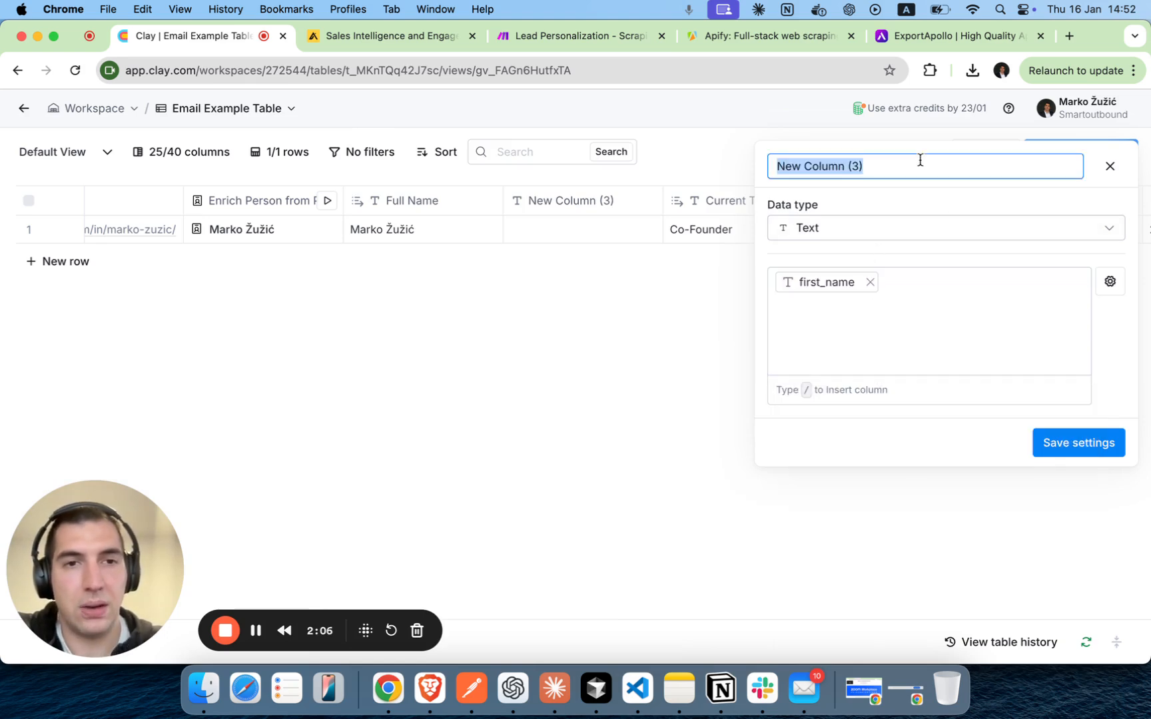
text(First Name)
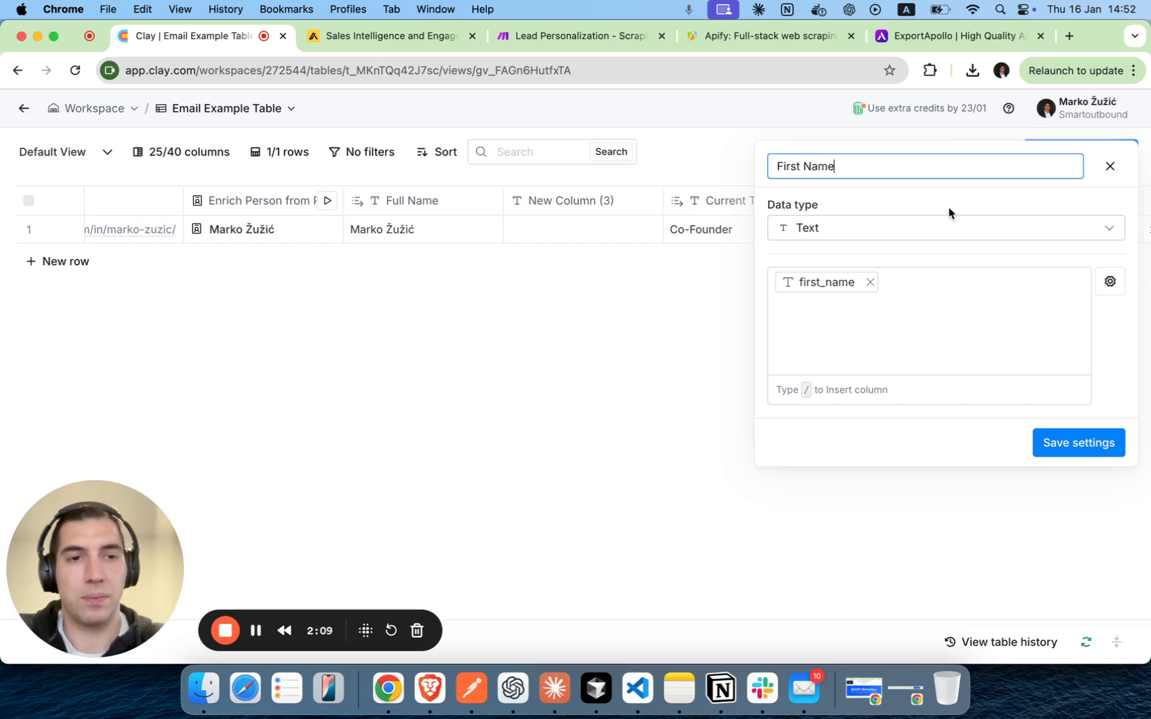
click(1110, 453)
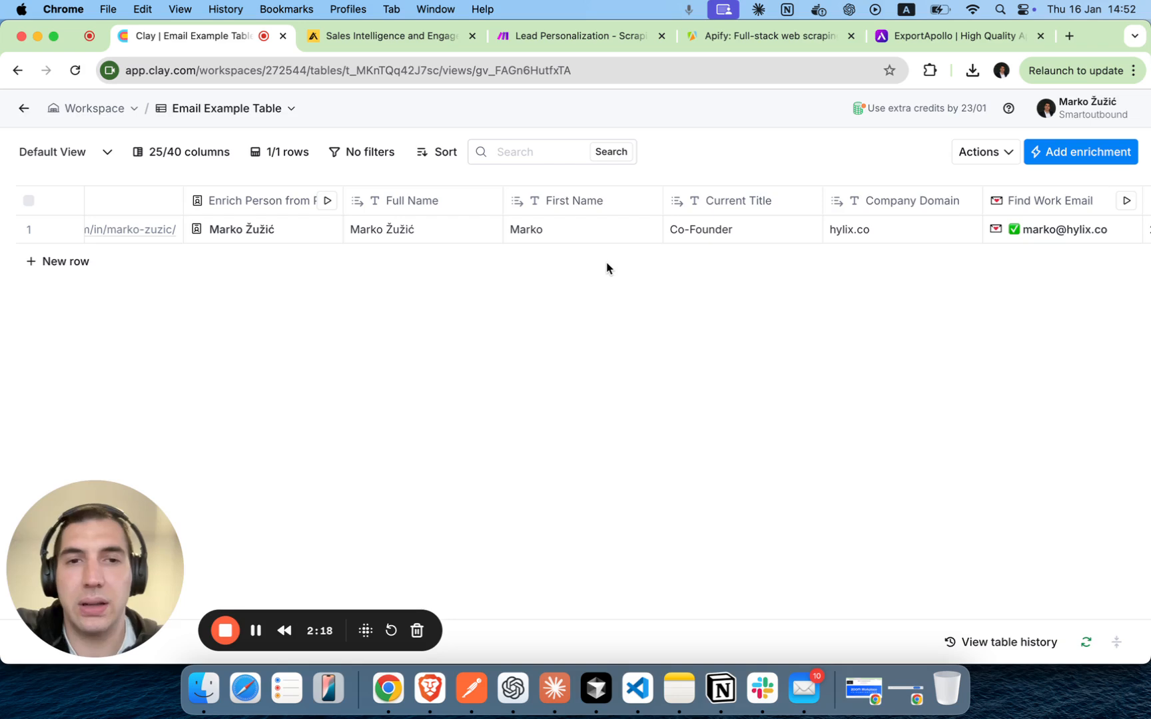
scroll(688, 280, right, 2)
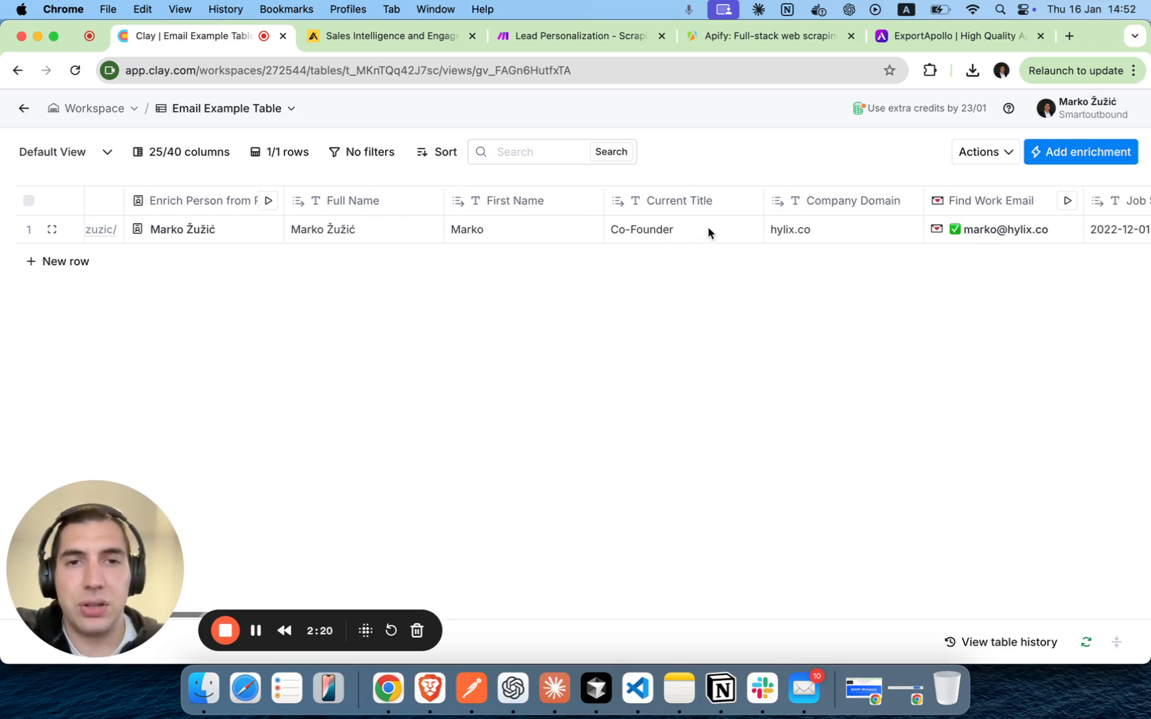
scroll(708, 231, right, 1)
scroll(708, 232, right, 2)
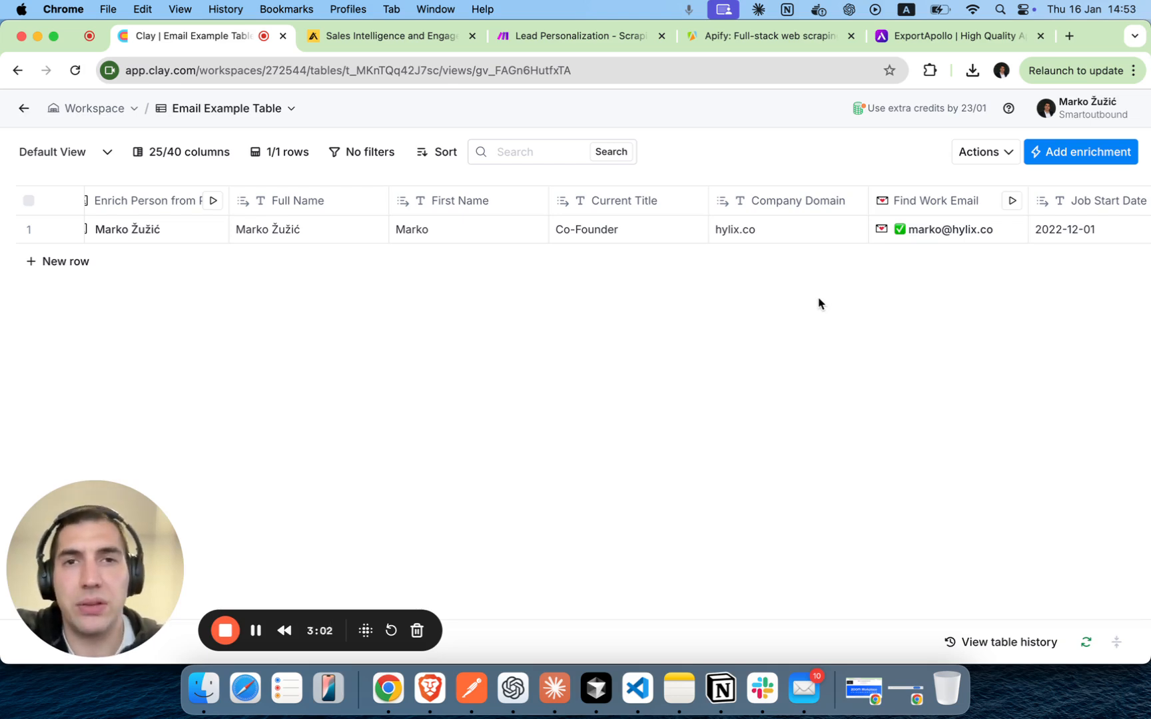
scroll(817, 284, right, 2)
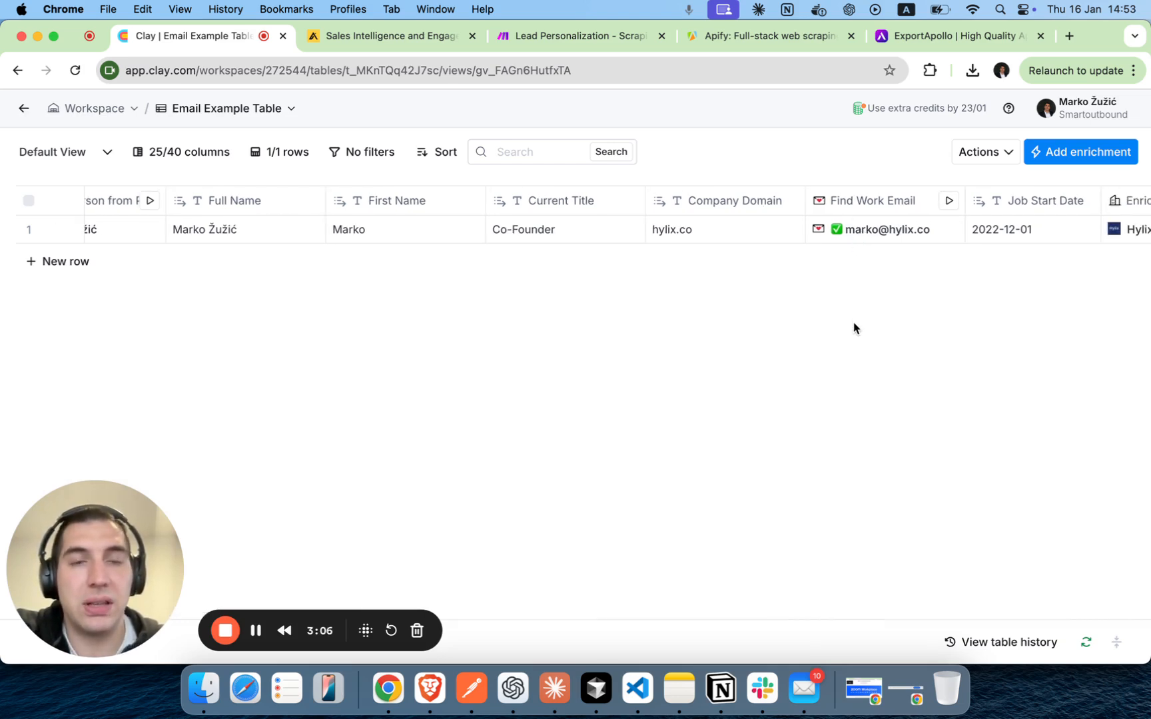
scroll(856, 330, right, 4)
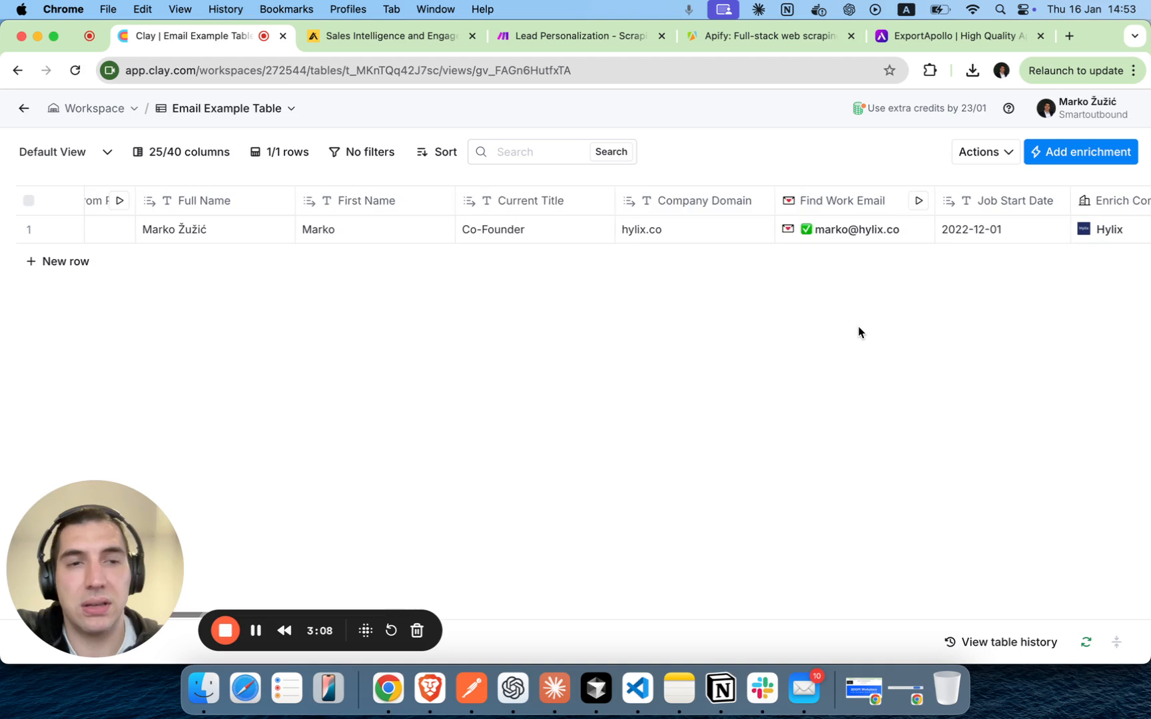
scroll(858, 332, right, 1)
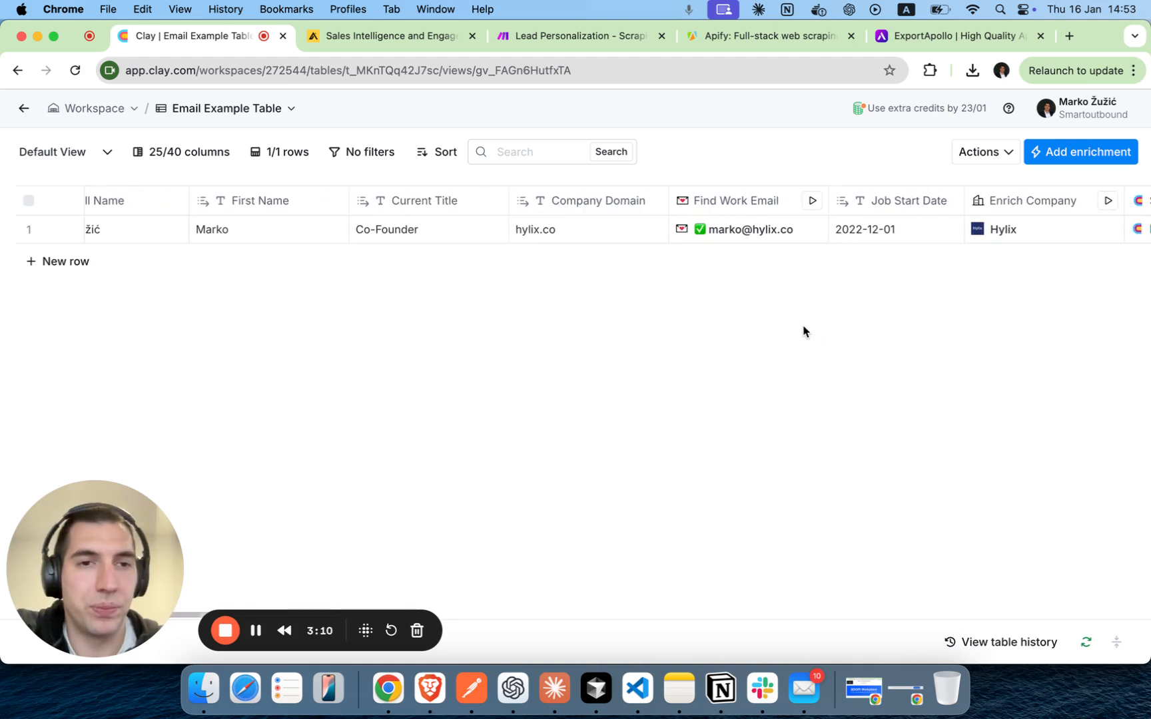
Review the enriched company details in the Enrich Company cell for Hylix, then close them.
scroll(804, 331, right, 3)
scroll(804, 331, right, 3)
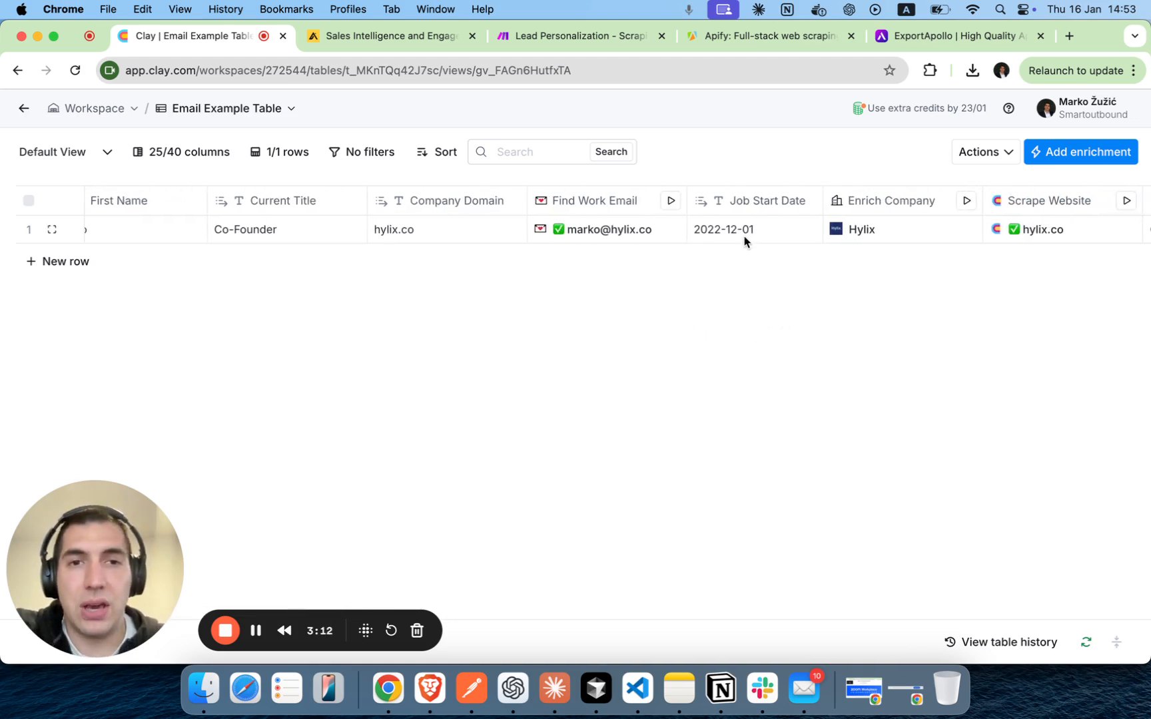
scroll(770, 329, right, 6)
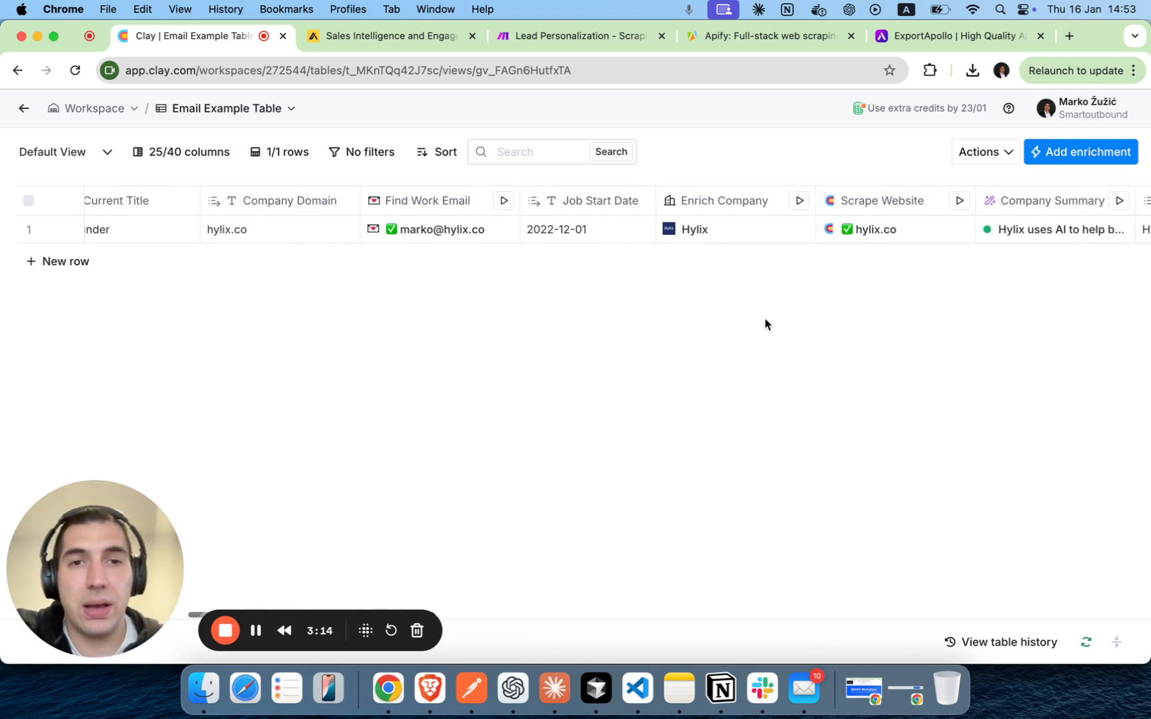
click(715, 231)
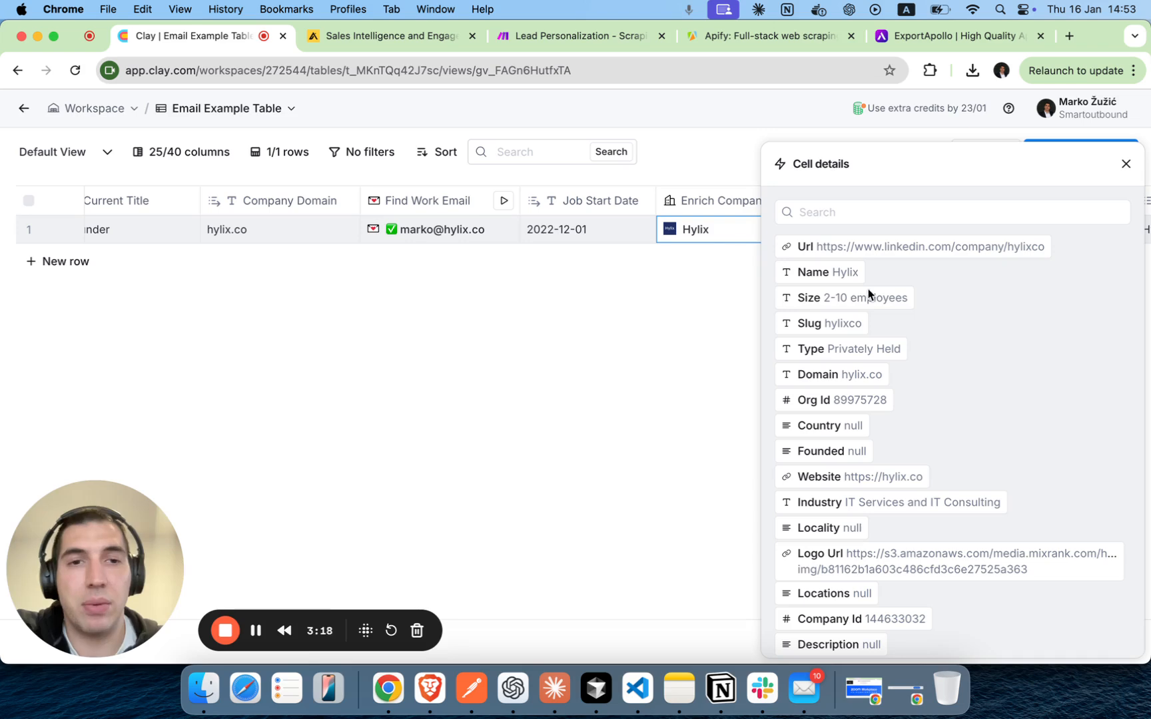
scroll(943, 295, down, 1)
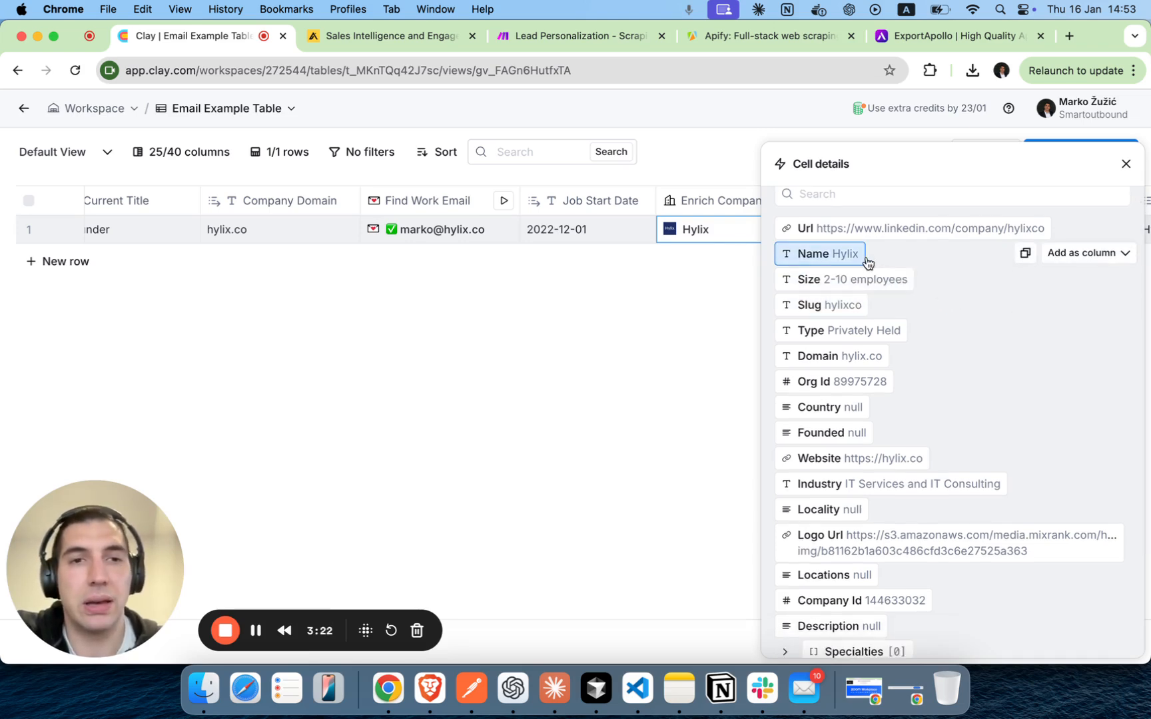
scroll(913, 297, down, 1)
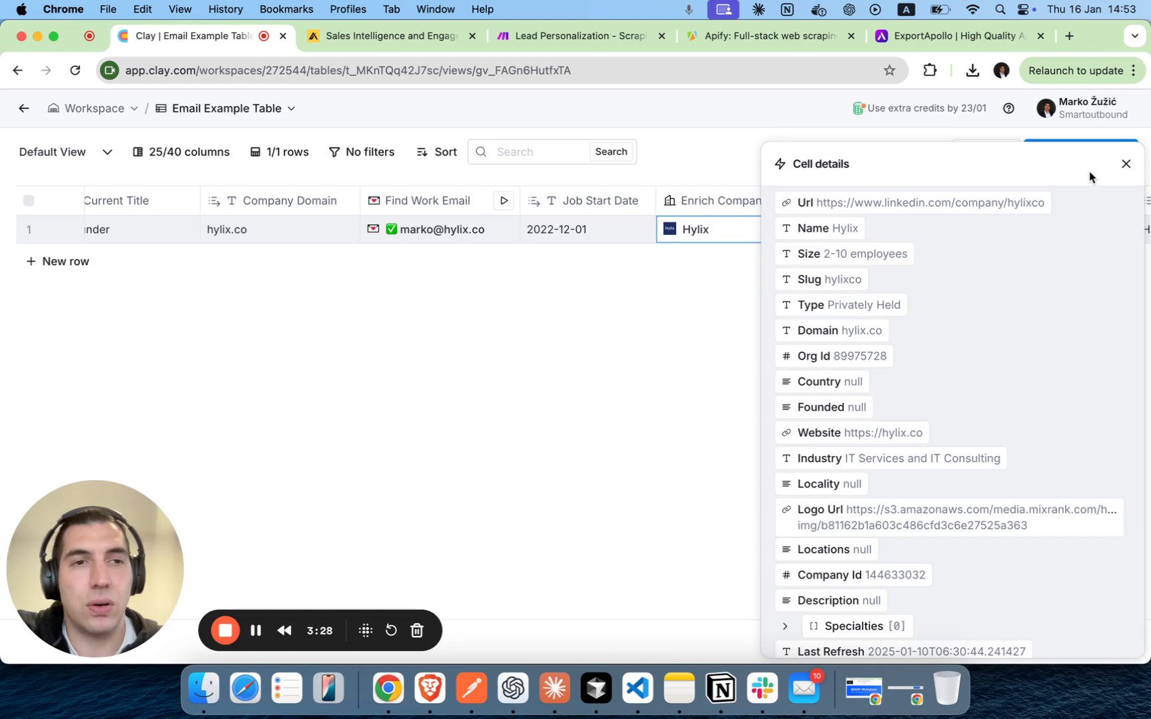
click(1126, 163)
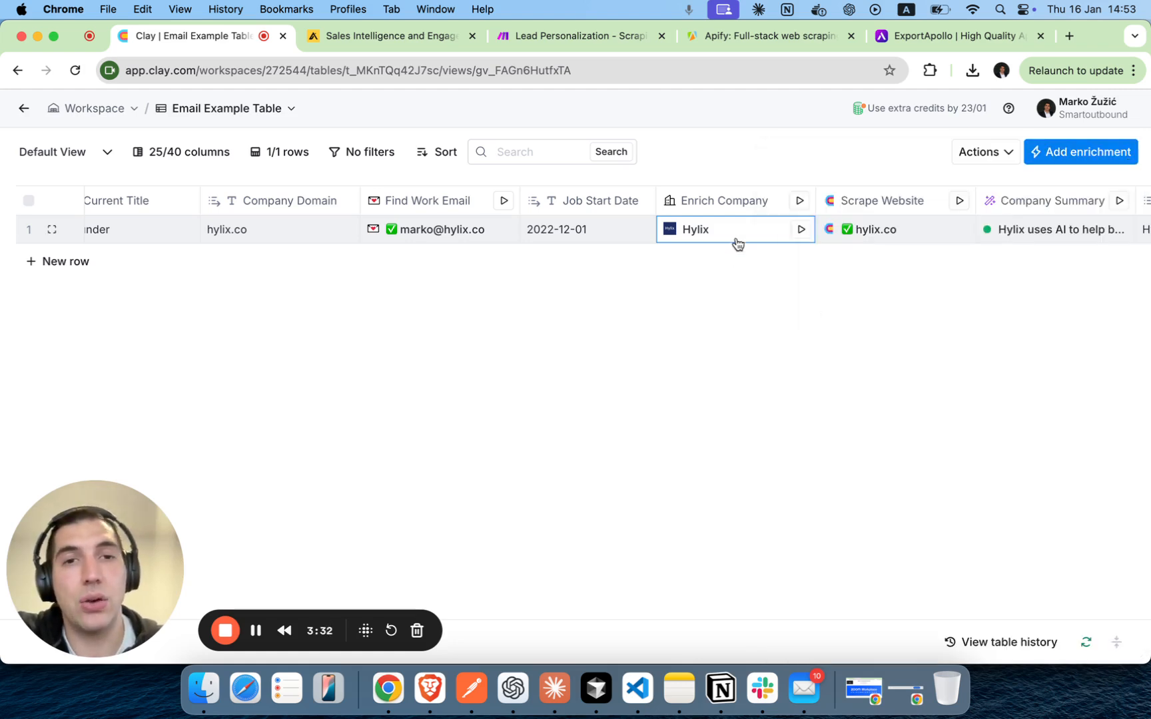
Read through the scraped website content in the hylix.co Scrape Website cell, then close its details.
scroll(744, 299, right, 4)
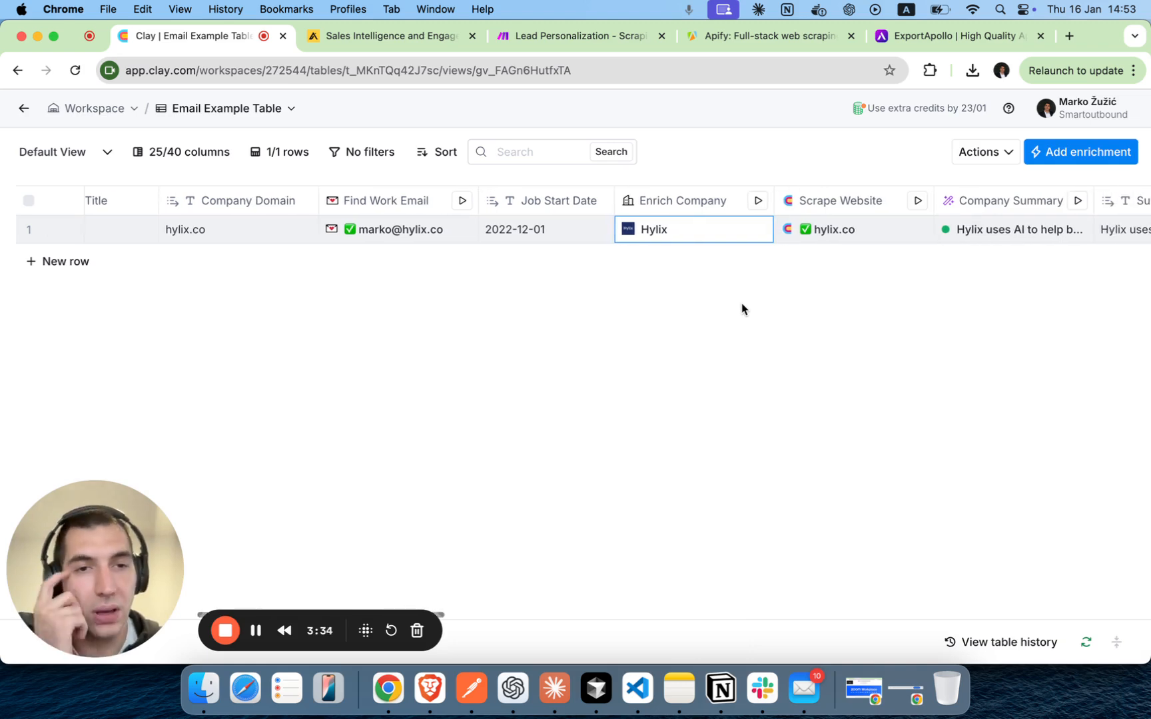
click(778, 230)
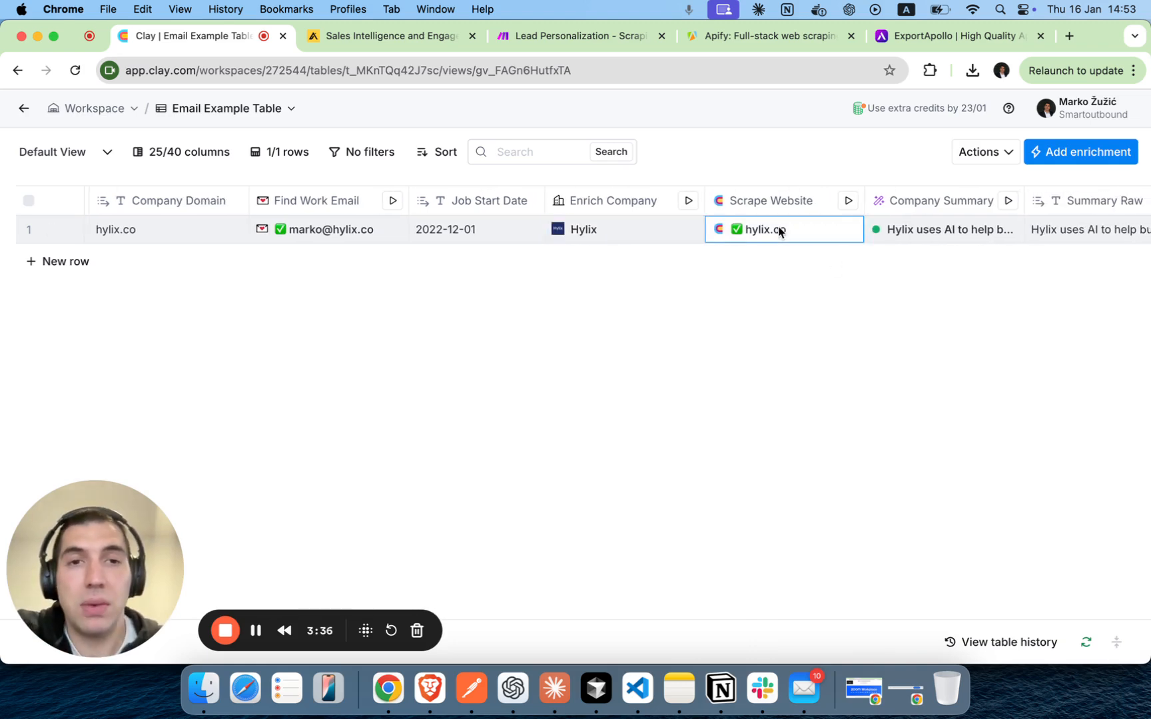
scroll(946, 343, down, 2)
scroll(945, 346, down, 3)
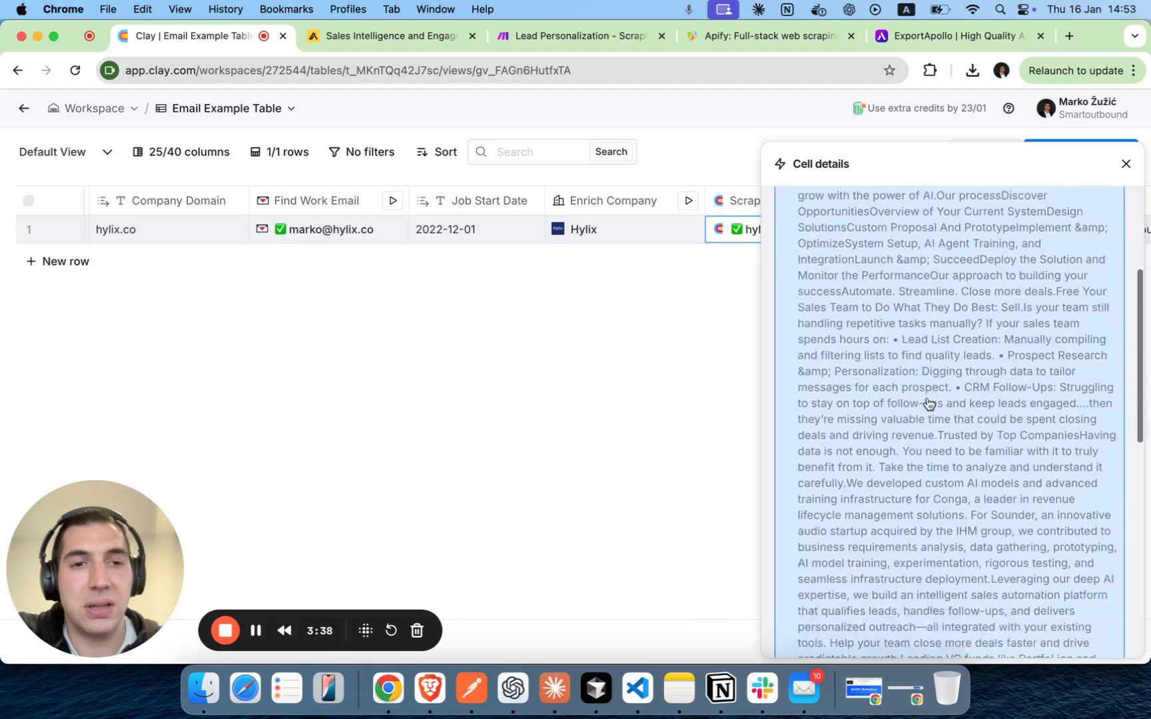
scroll(927, 399, up, 4)
scroll(926, 320, down, 10)
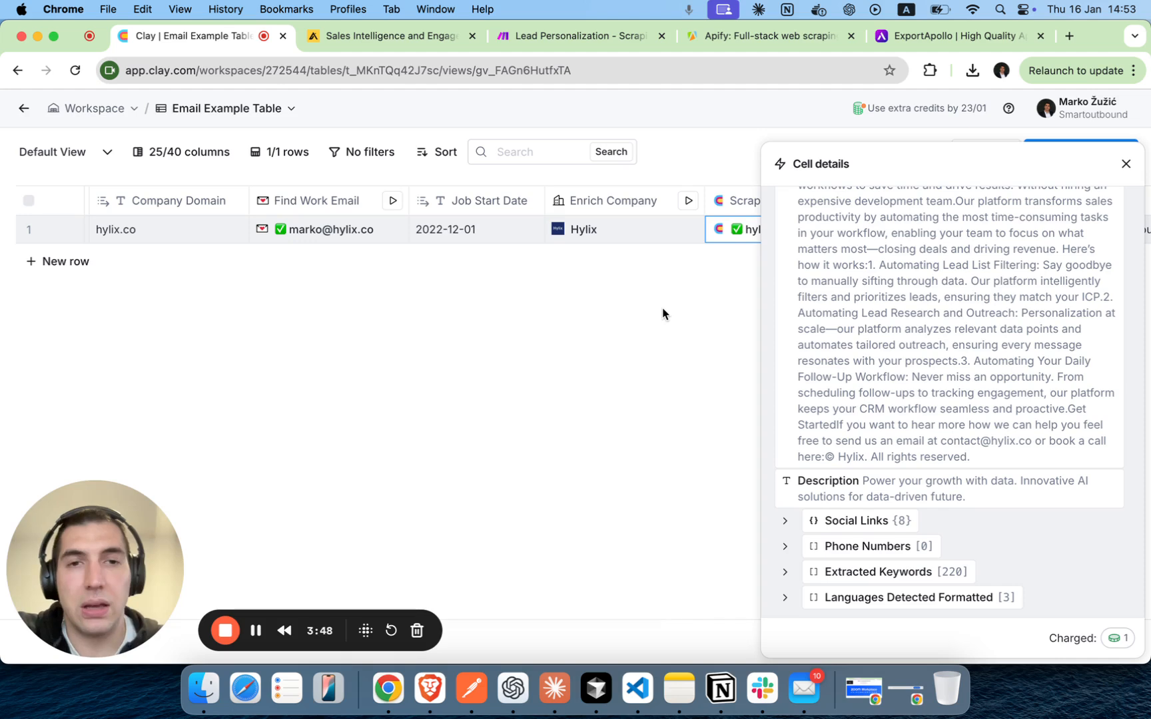
click(1126, 165)
Open the Company Summary column's settings to review its Claygent prompt and model, then close them without changes.
scroll(782, 338, right, 5)
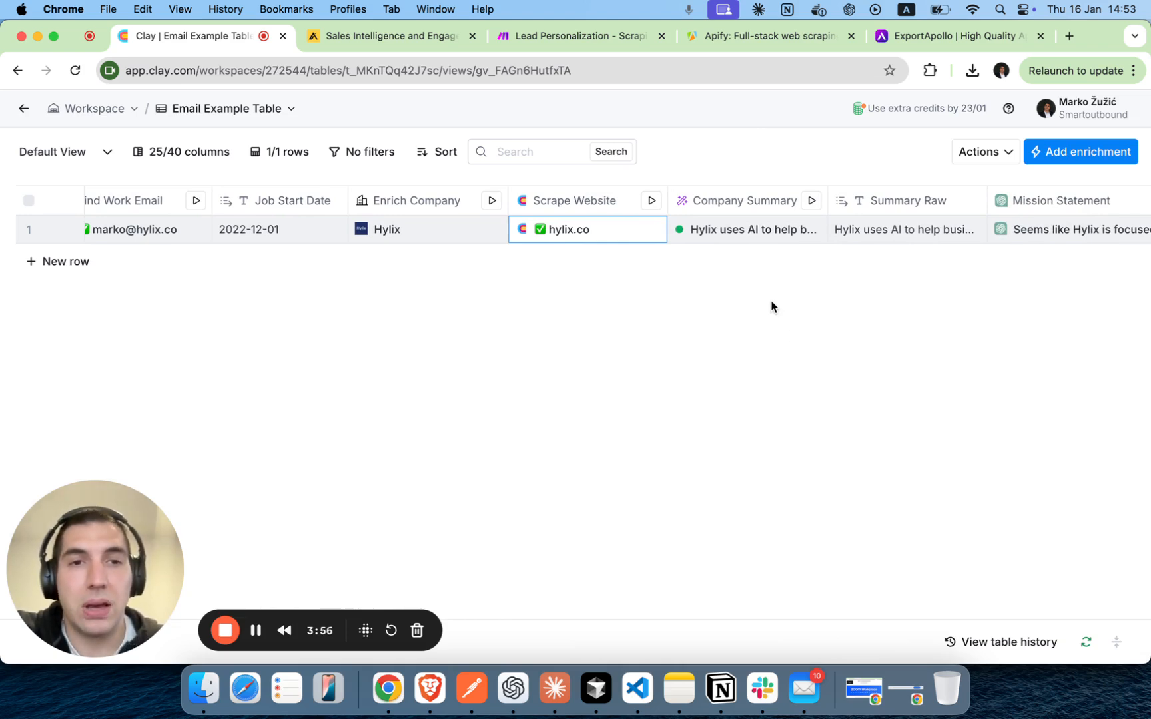
scroll(771, 306, right, 1)
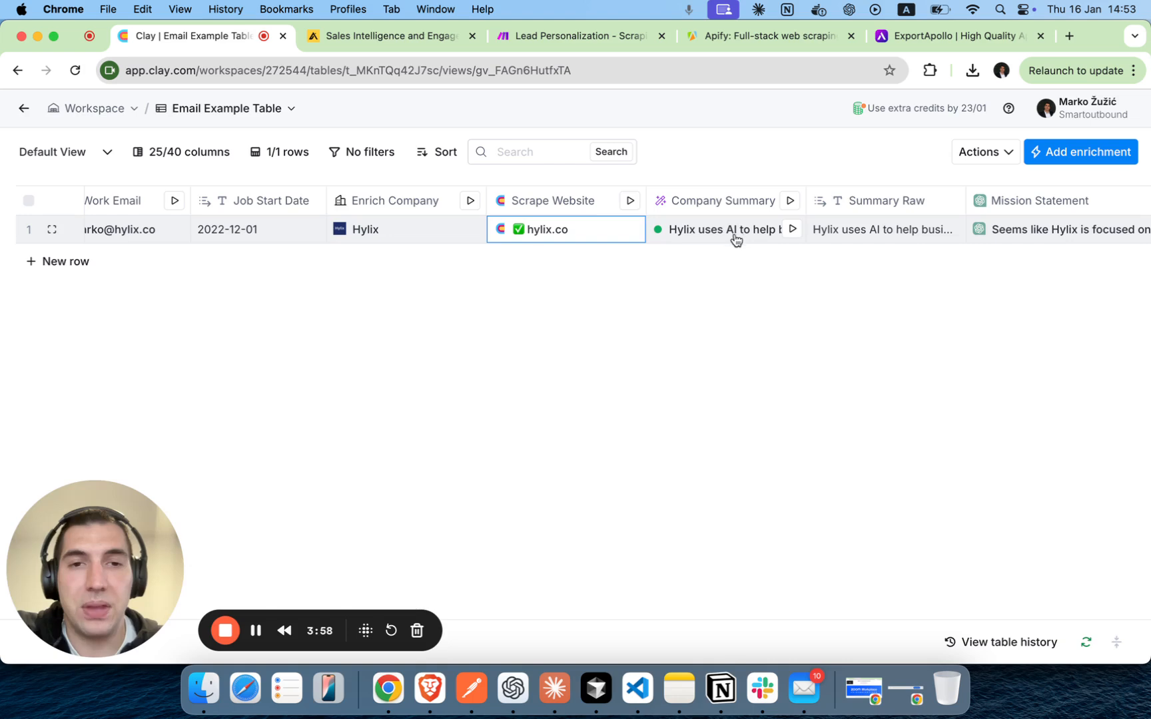
click(721, 204)
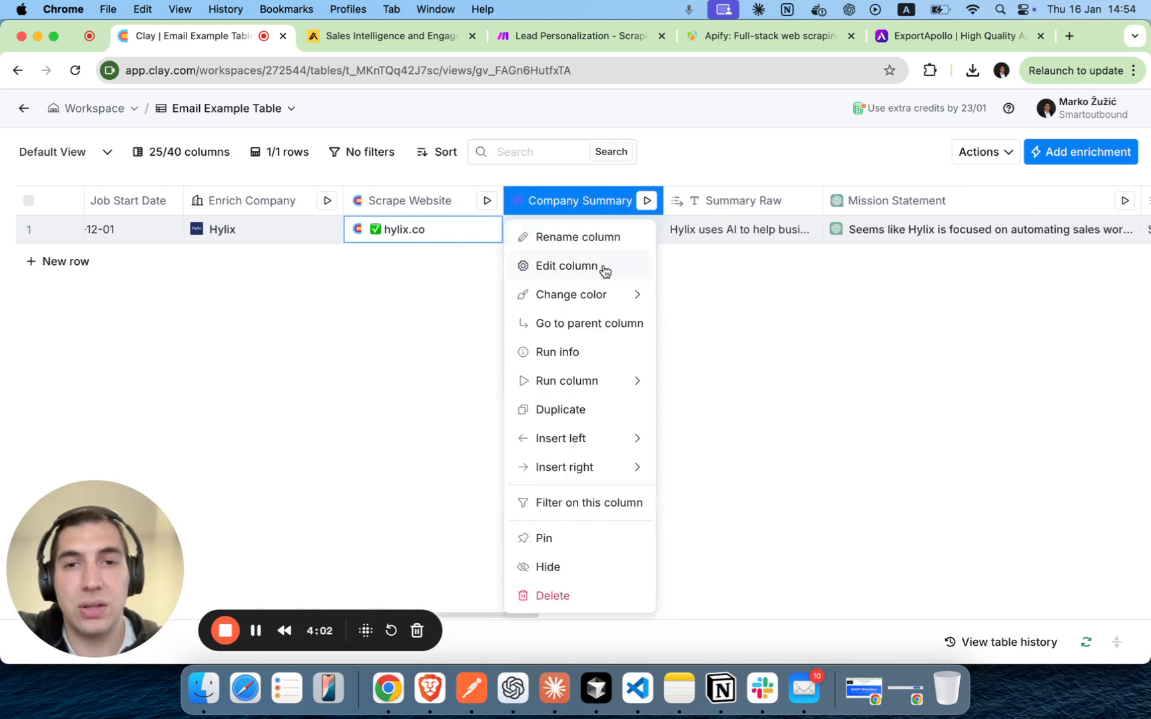
click(529, 266)
mouse_move(869, 385)
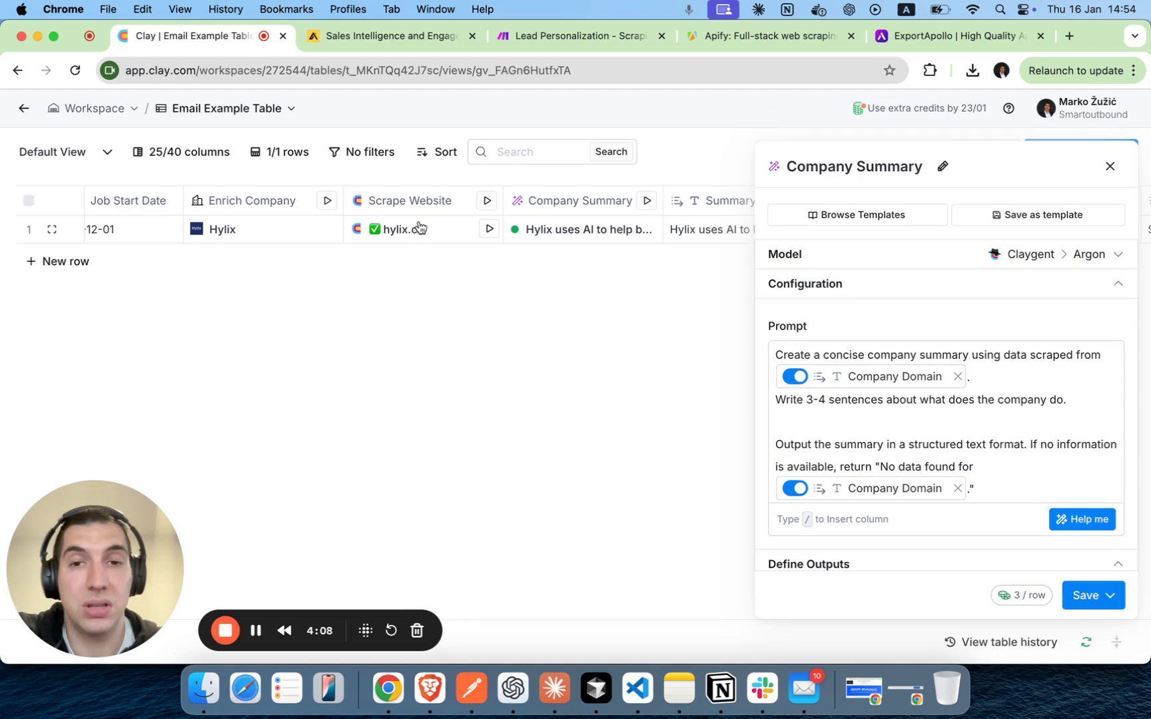
scroll(1008, 455, down, 1)
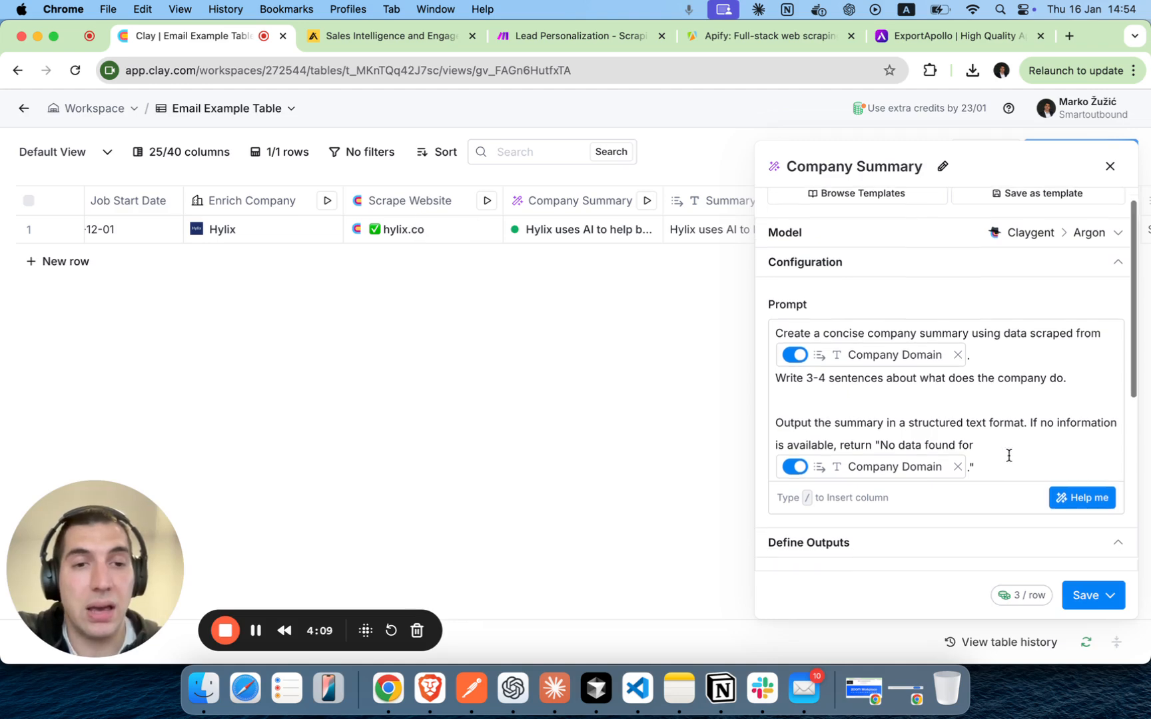
click(1110, 166)
Compare the Company Summary cell's generated response with the column prompt's instruction to write 3-4 sentences about the company.
click(583, 238)
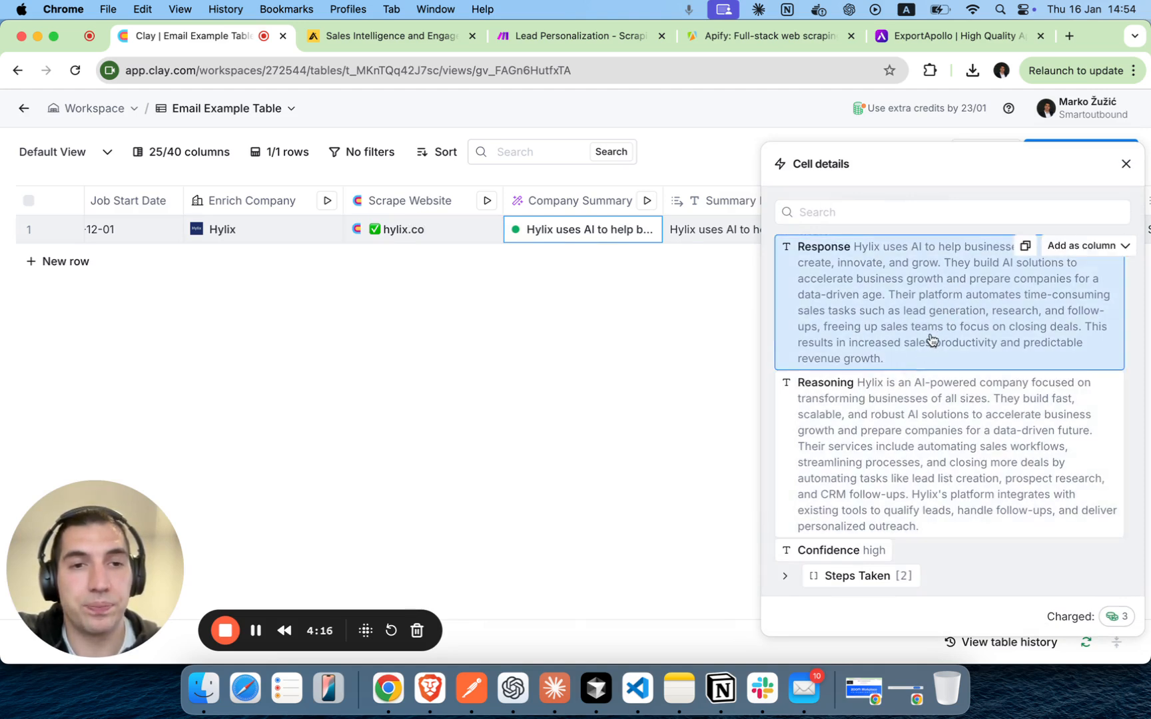
click(603, 212)
click(585, 270)
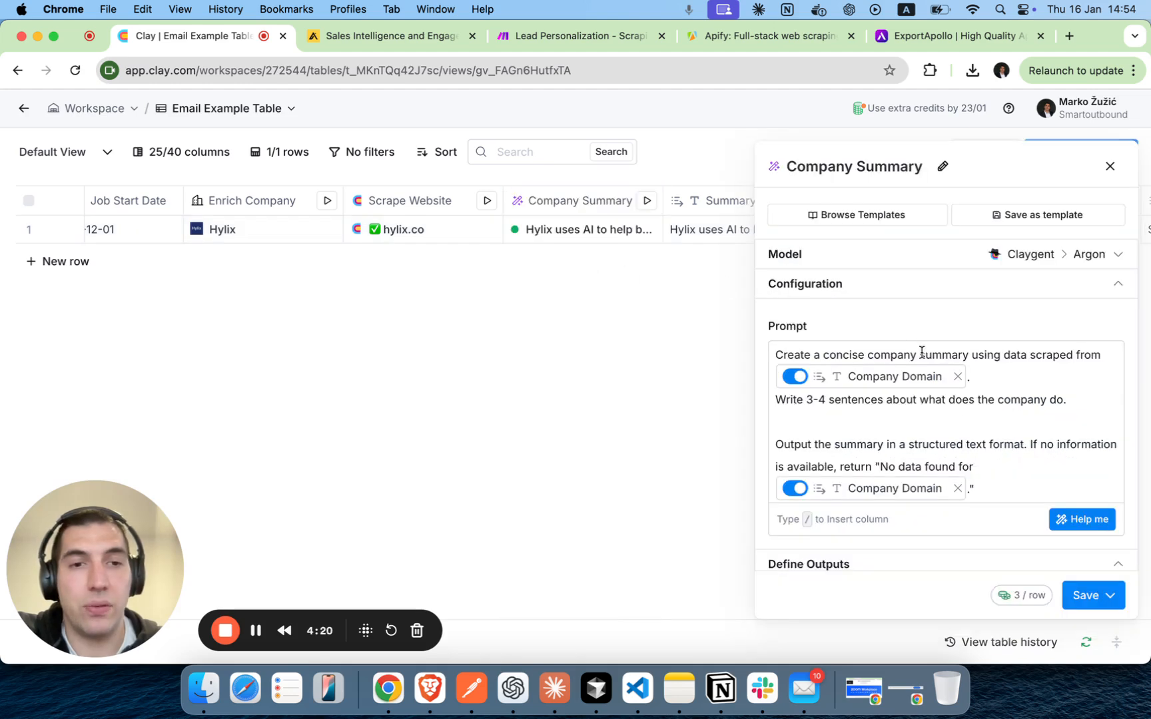
drag(1071, 401, 773, 408)
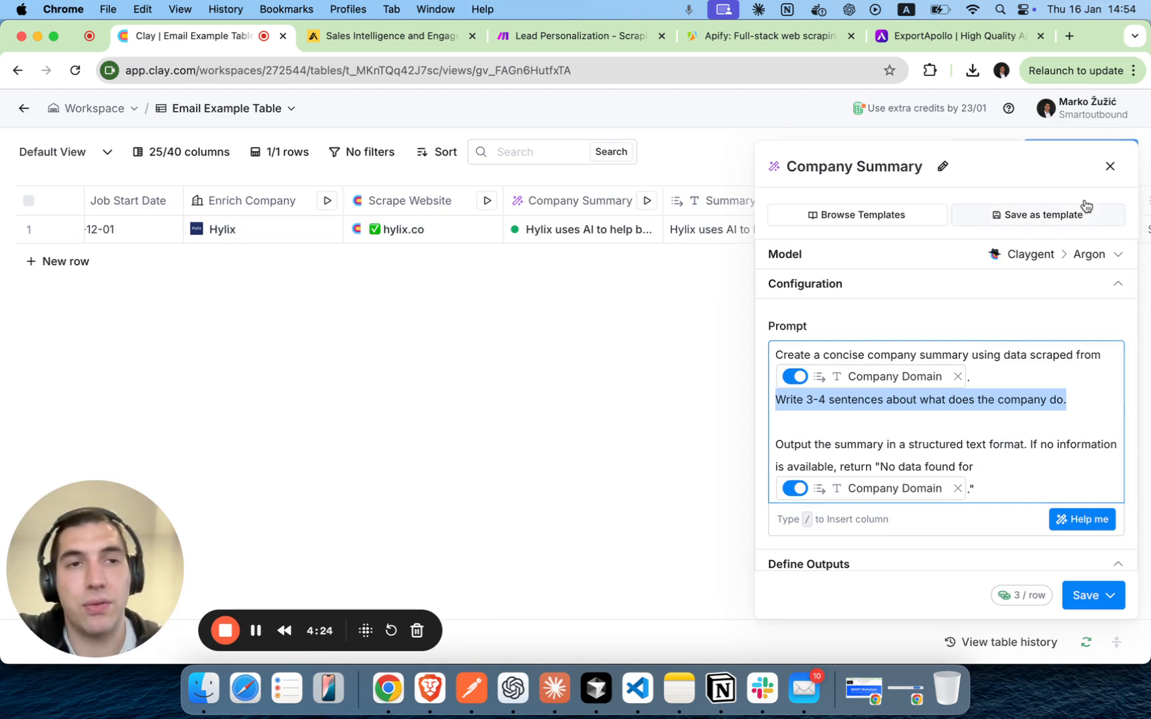
click(1109, 167)
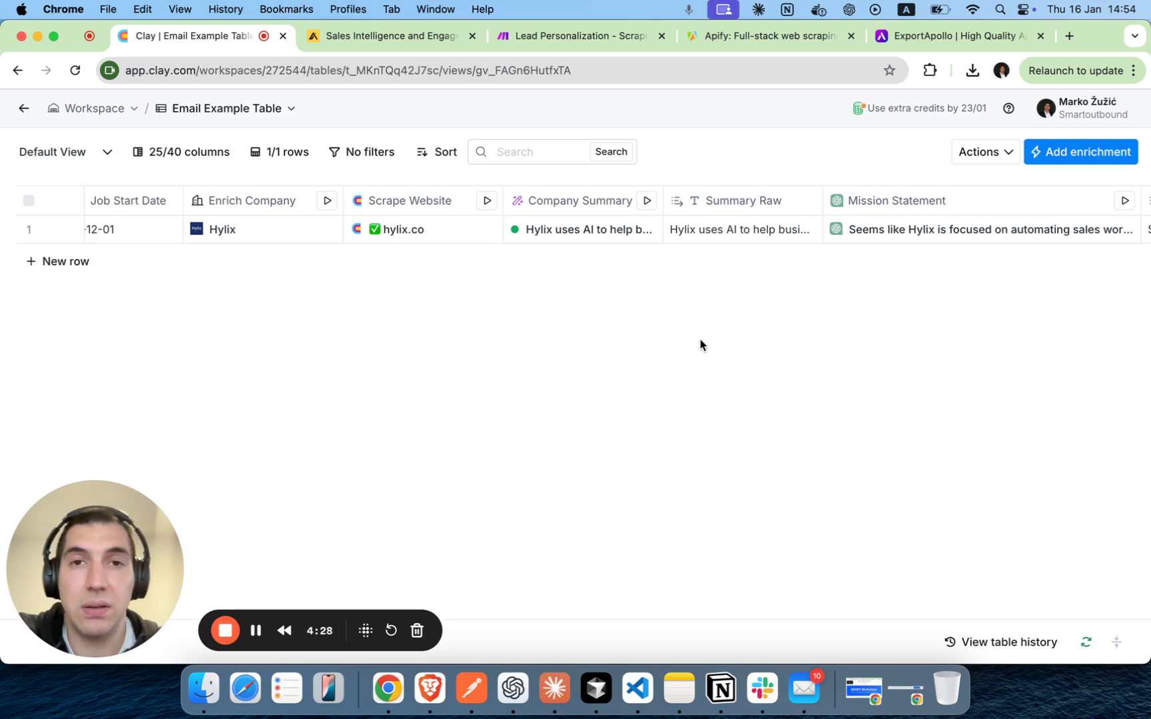
Open the Mission Statement column's settings, read its ChatGPT prompt and output guidelines, and close them without changes.
scroll(703, 346, right, 1)
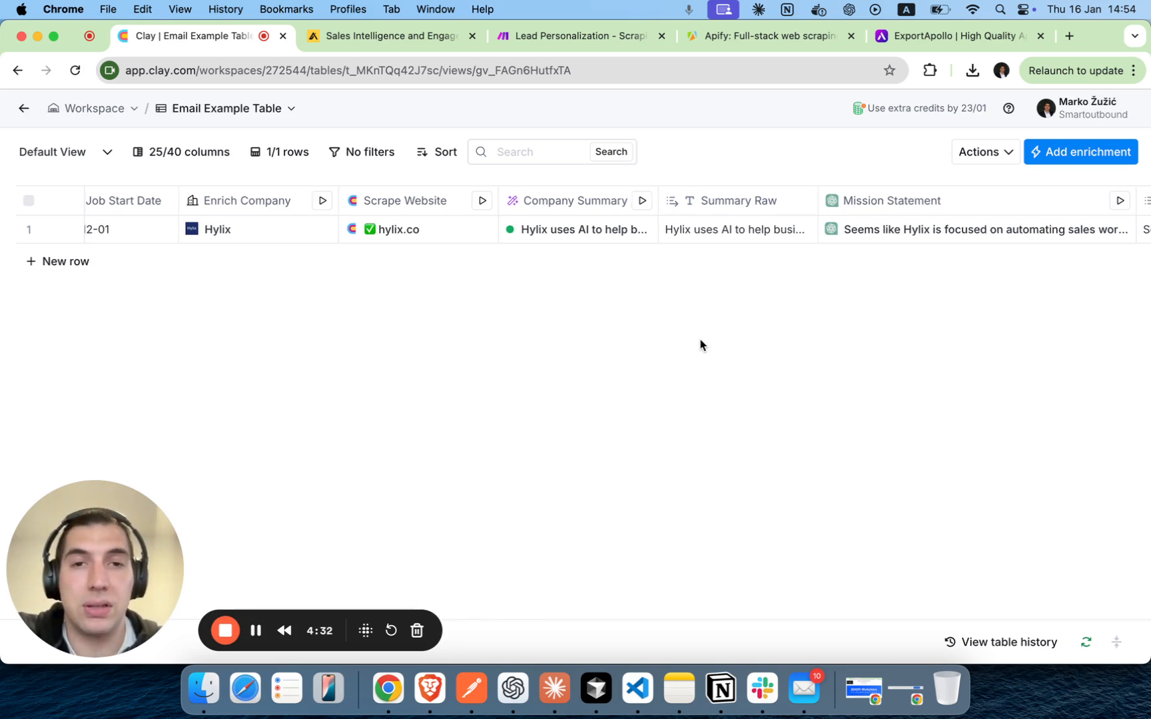
scroll(700, 345, right, 5)
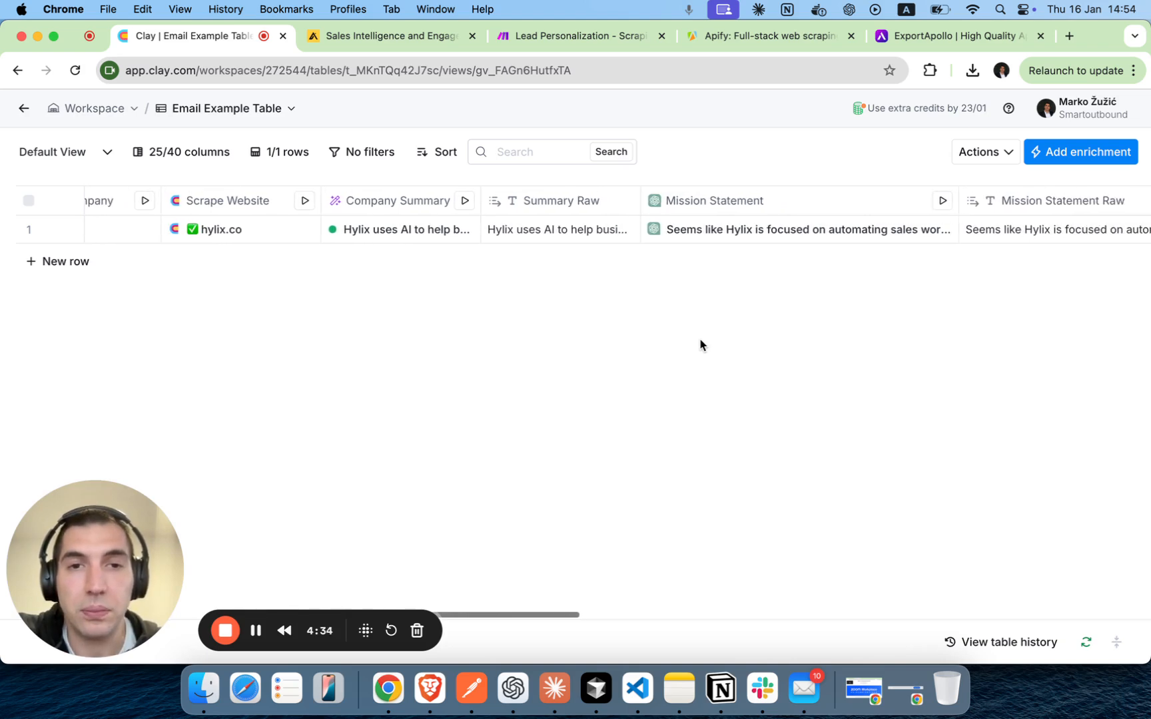
scroll(701, 344, right, 2)
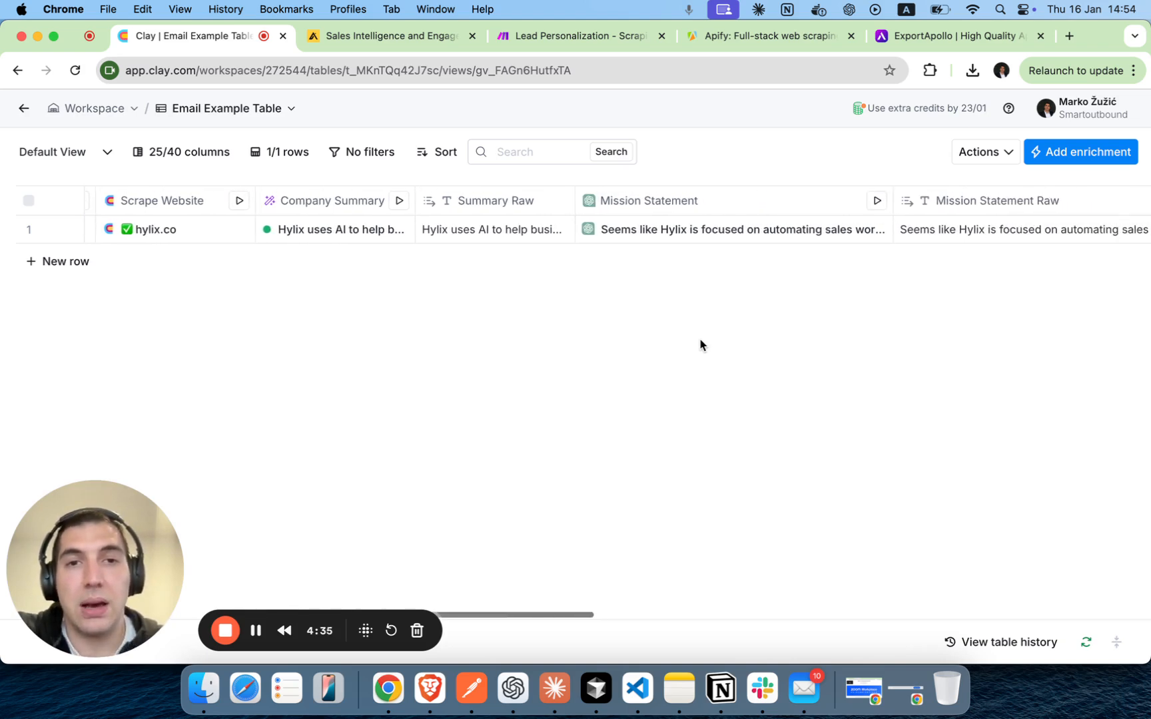
click(616, 209)
scroll(599, 240, right, 4)
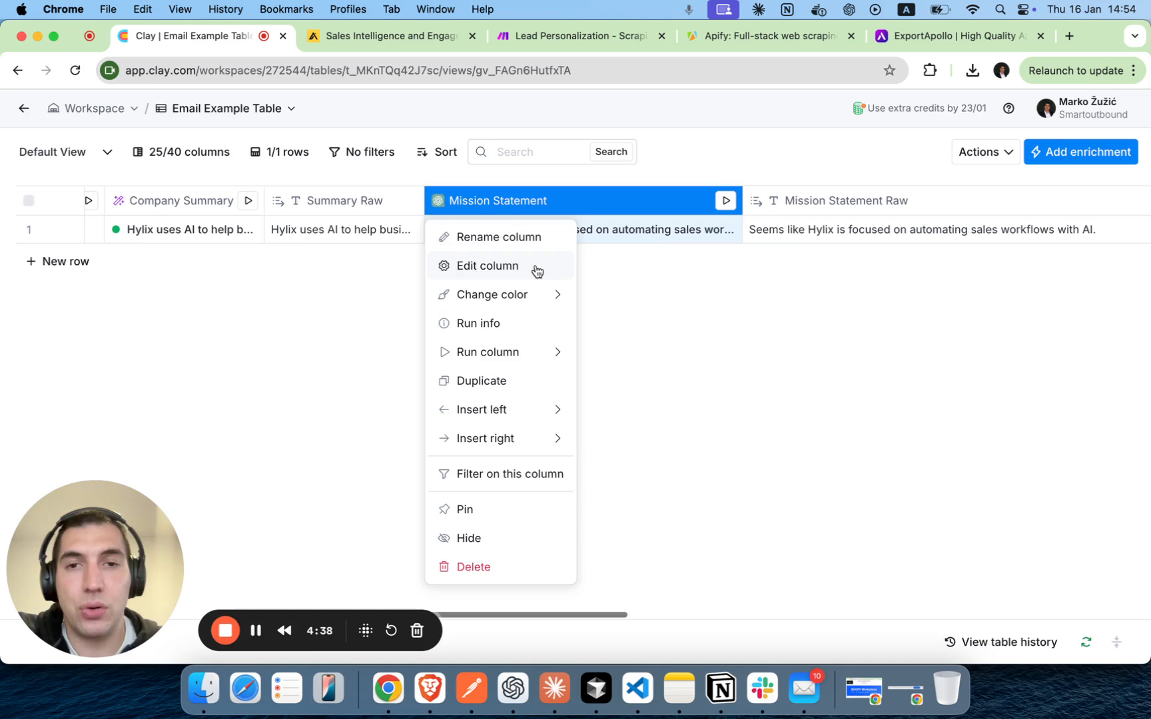
click(594, 278)
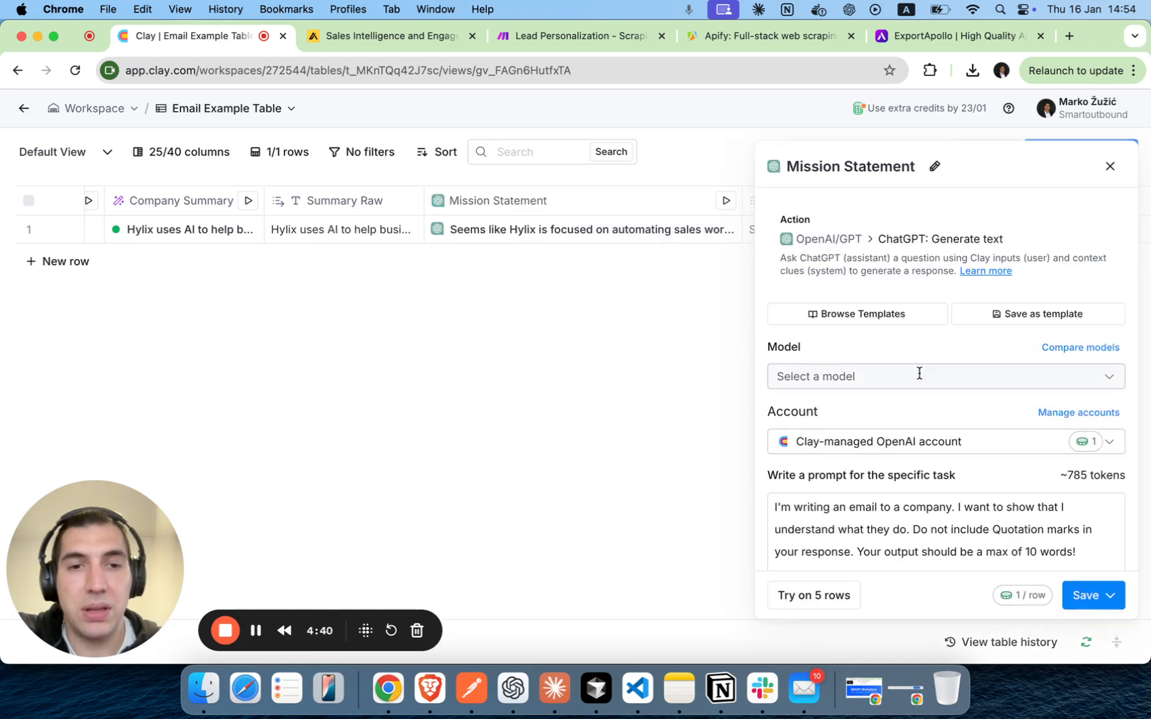
scroll(919, 373, down, 2)
scroll(919, 373, down, 5)
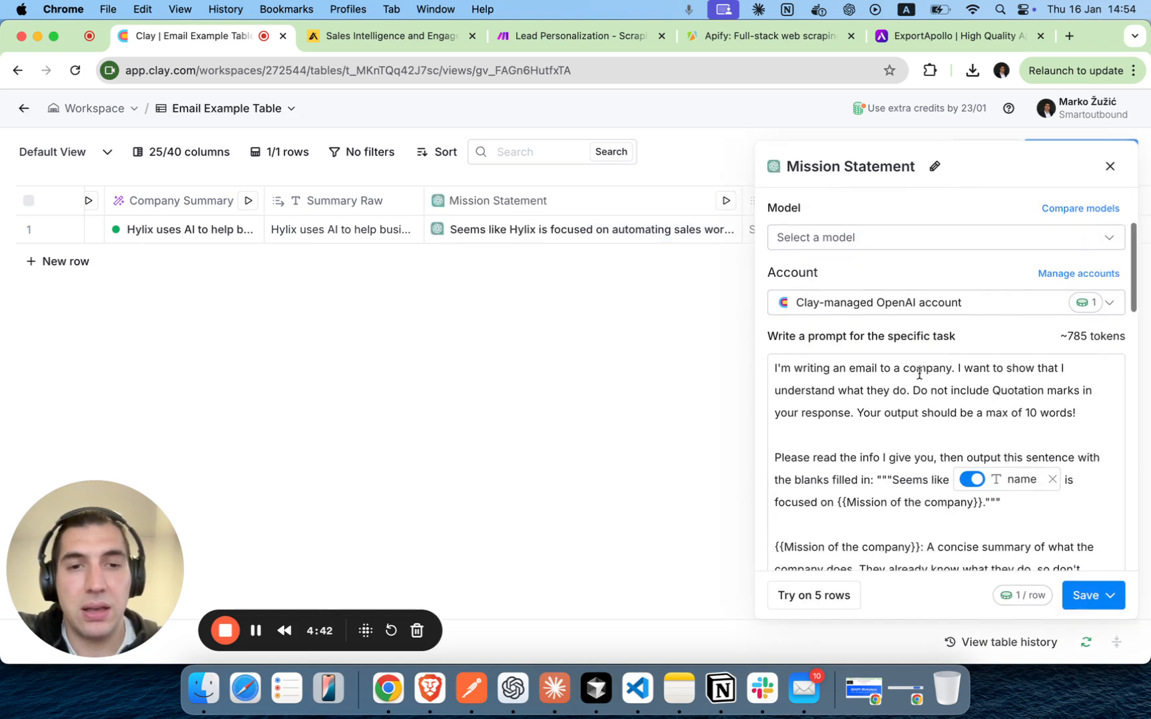
scroll(919, 373, down, 3)
scroll(919, 374, up, 5)
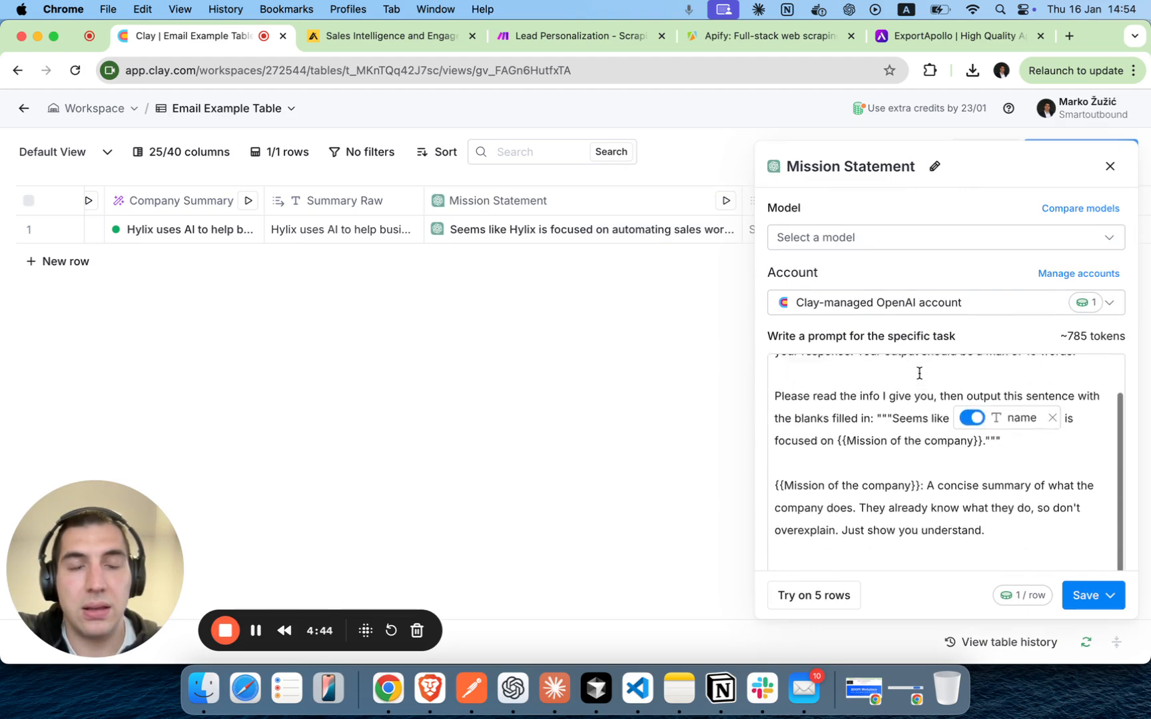
scroll(917, 409, down, 5)
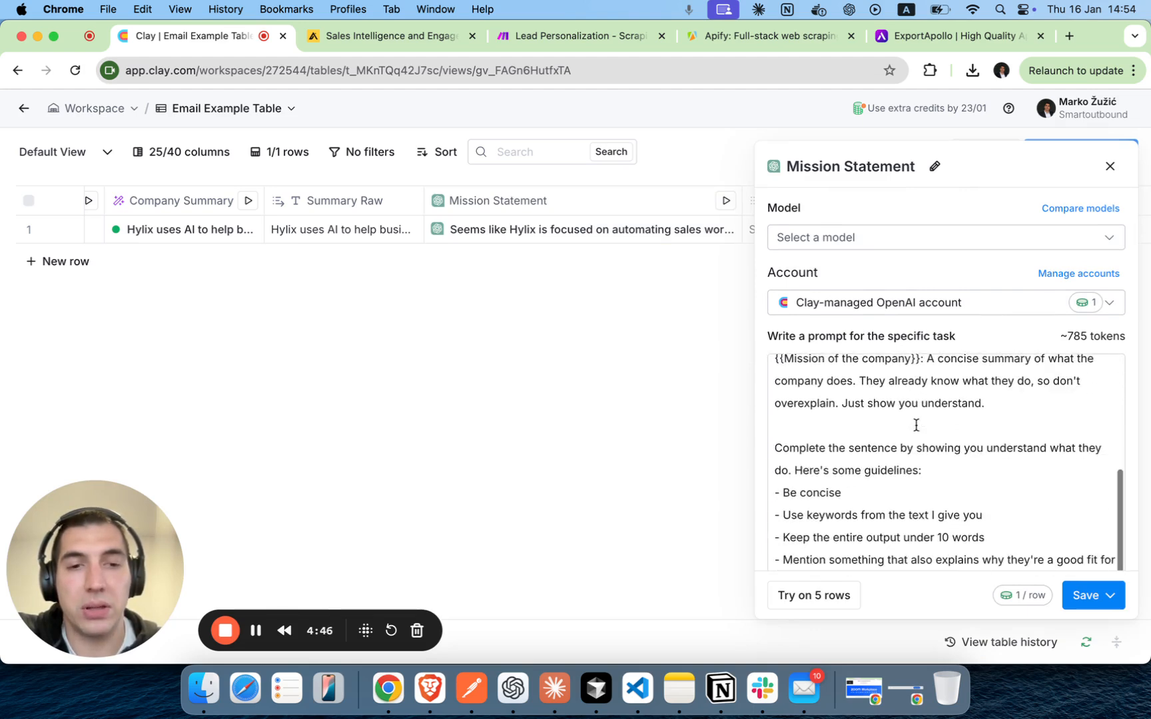
scroll(916, 425, up, 2)
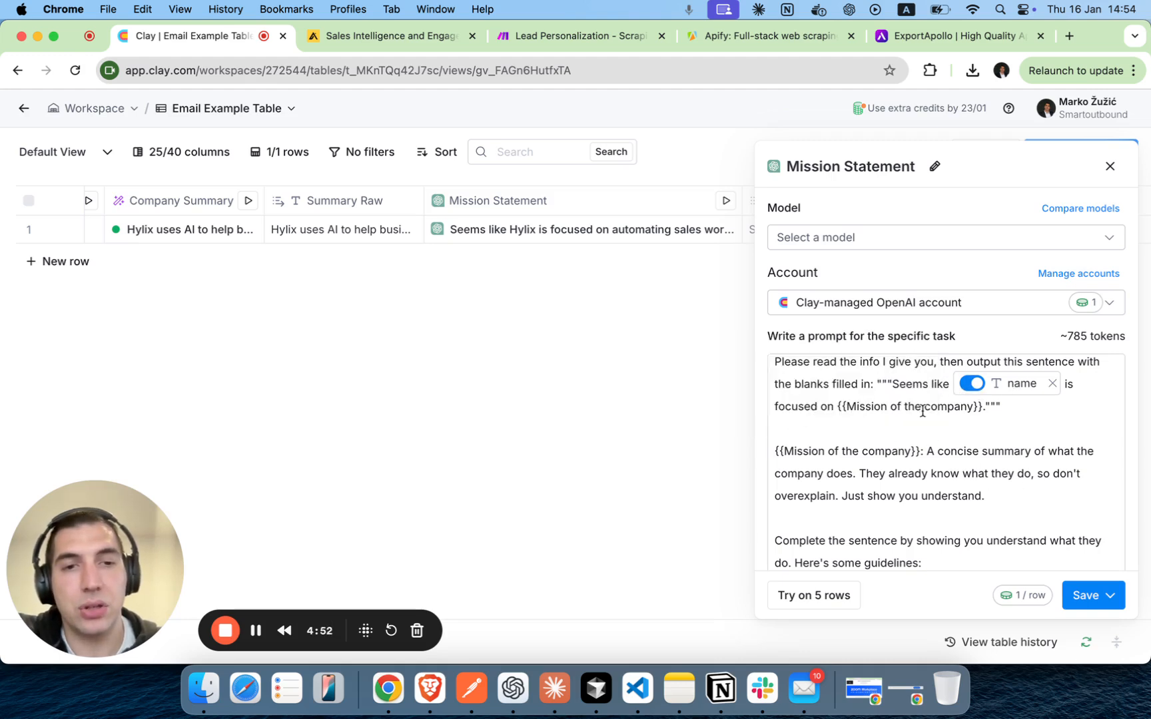
scroll(946, 426, down, 4)
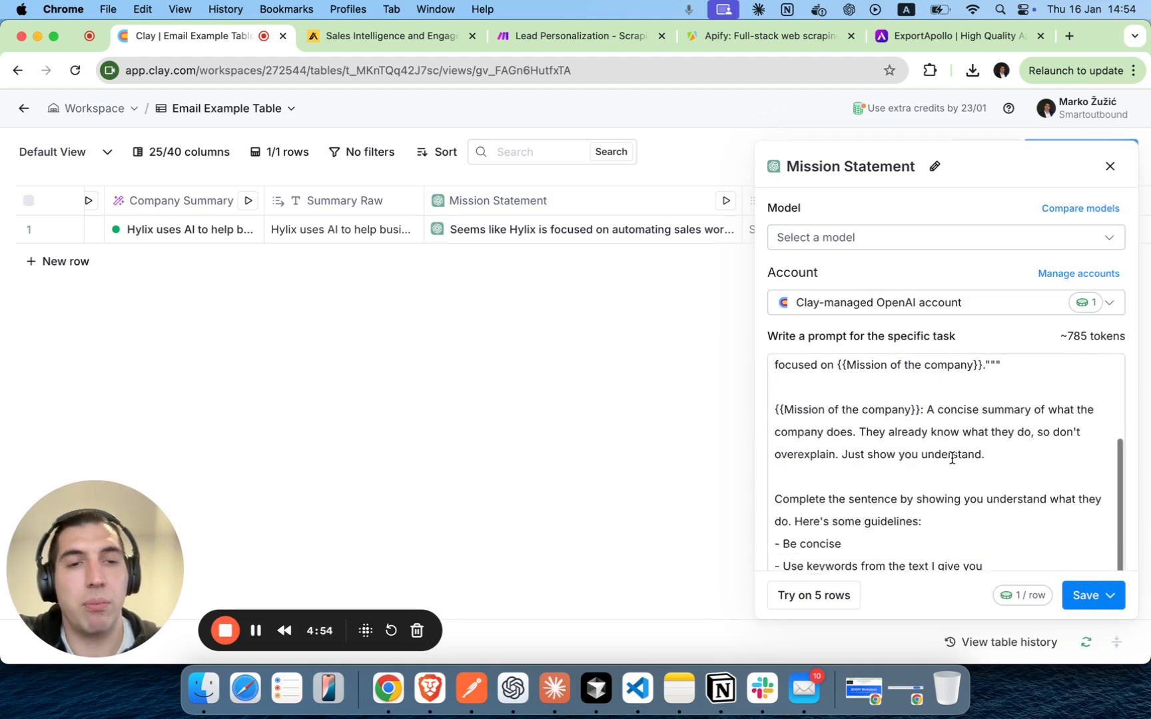
click(1108, 175)
Examine the Mission Statement Raw value and the neighbouring Mission Statement Final, Find ICP and ICP Raw columns.
scroll(756, 266, right, 1)
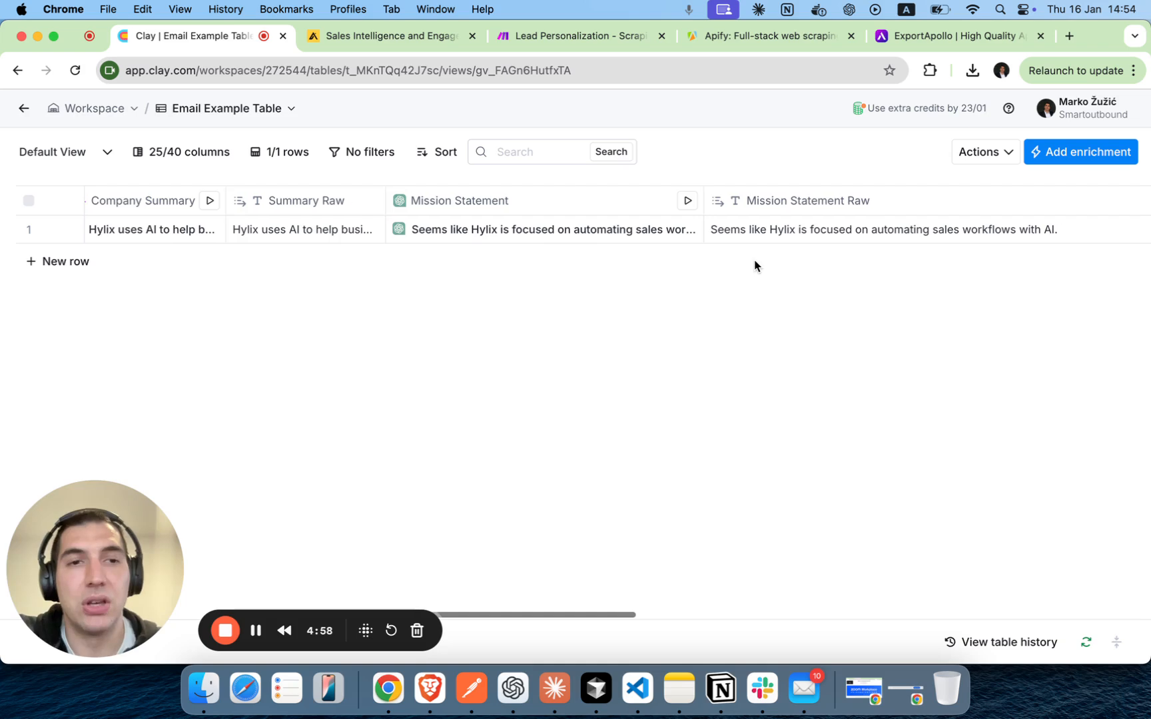
click(779, 233)
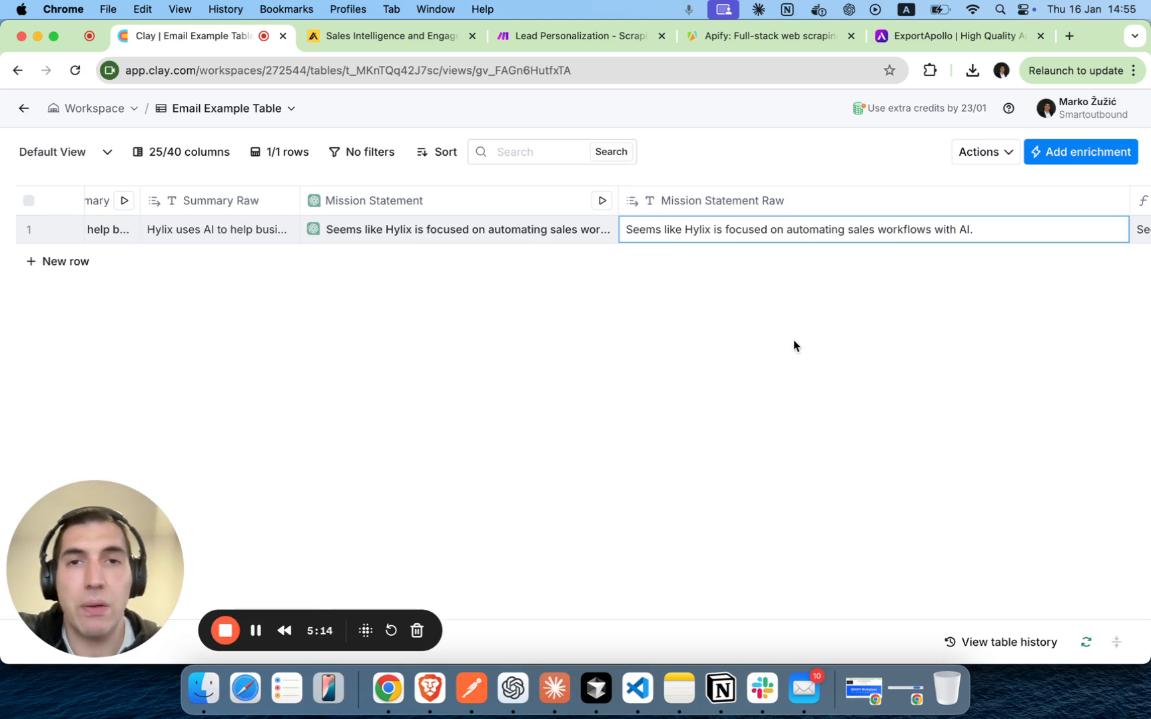
scroll(801, 315, right, 4)
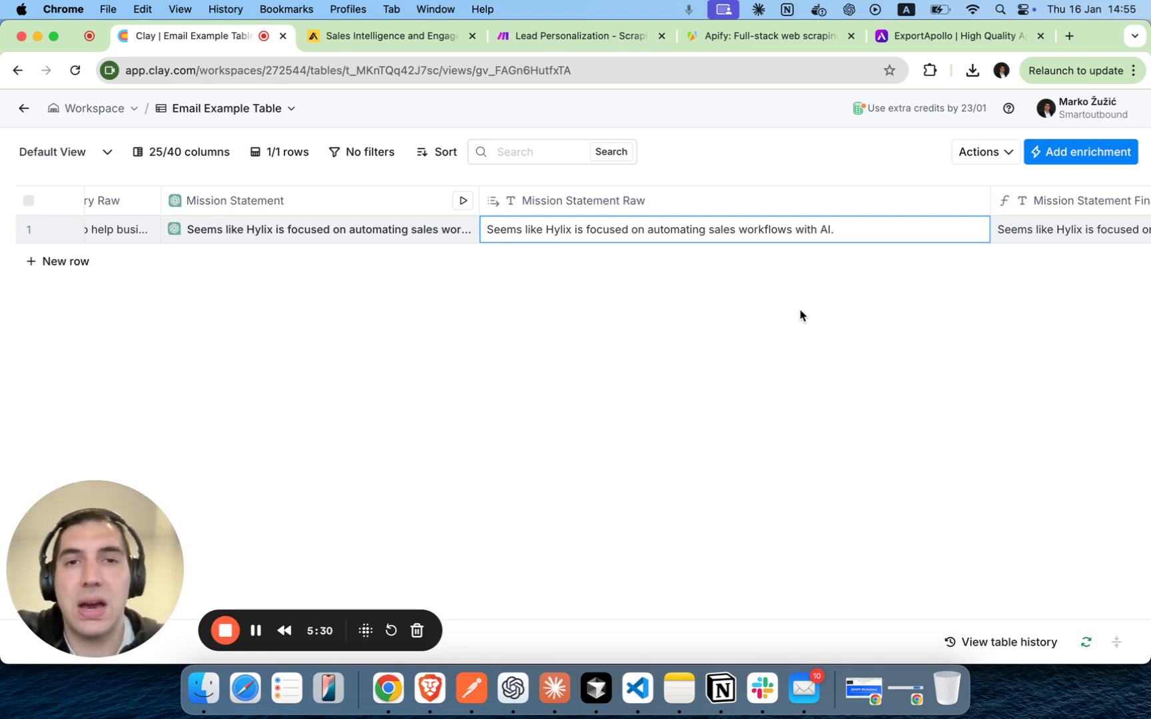
scroll(845, 305, right, 10)
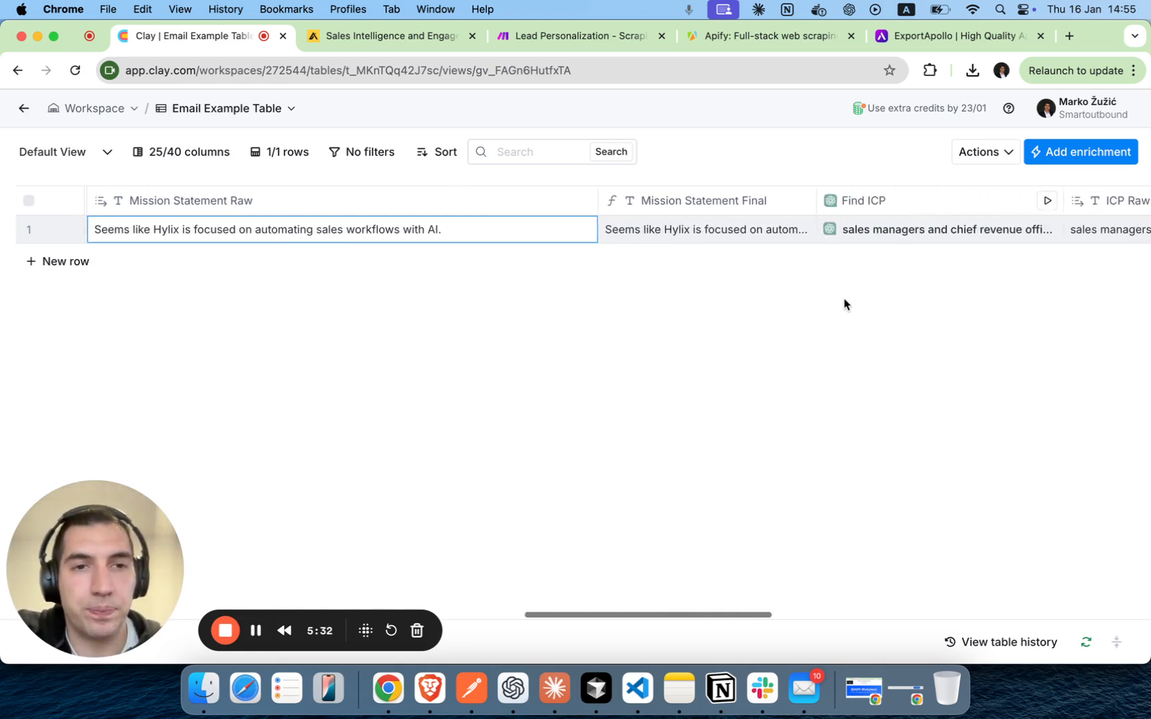
scroll(844, 305, right, 5)
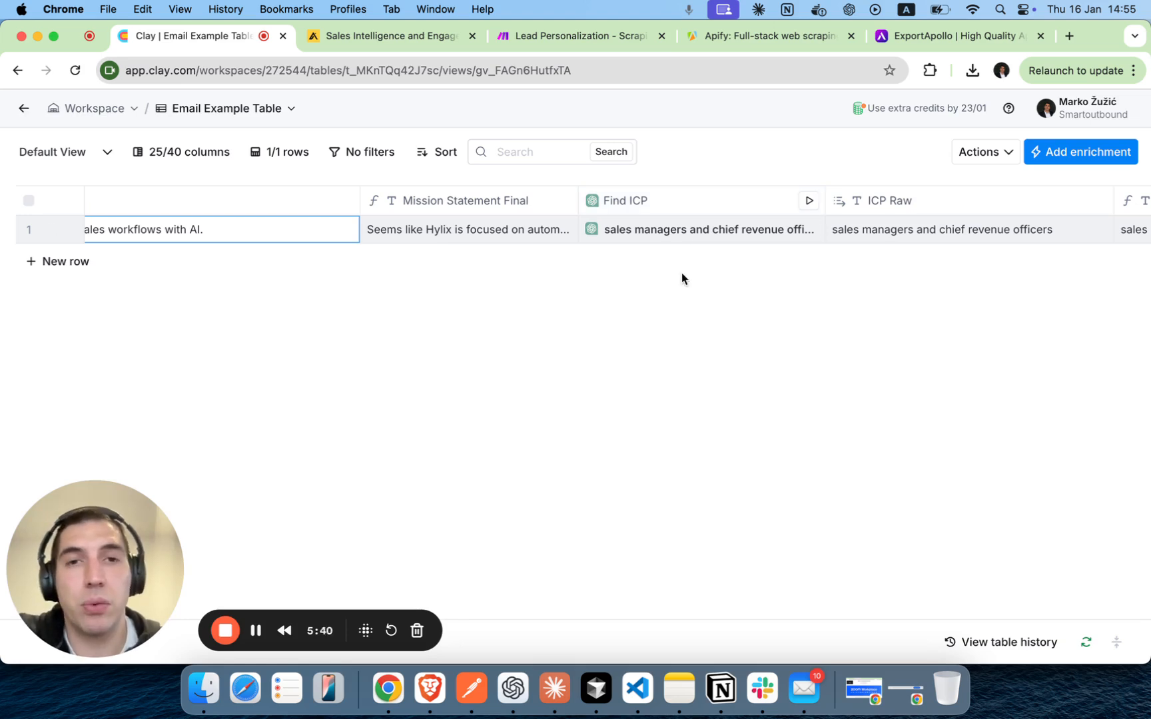
scroll(681, 279, right, 3)
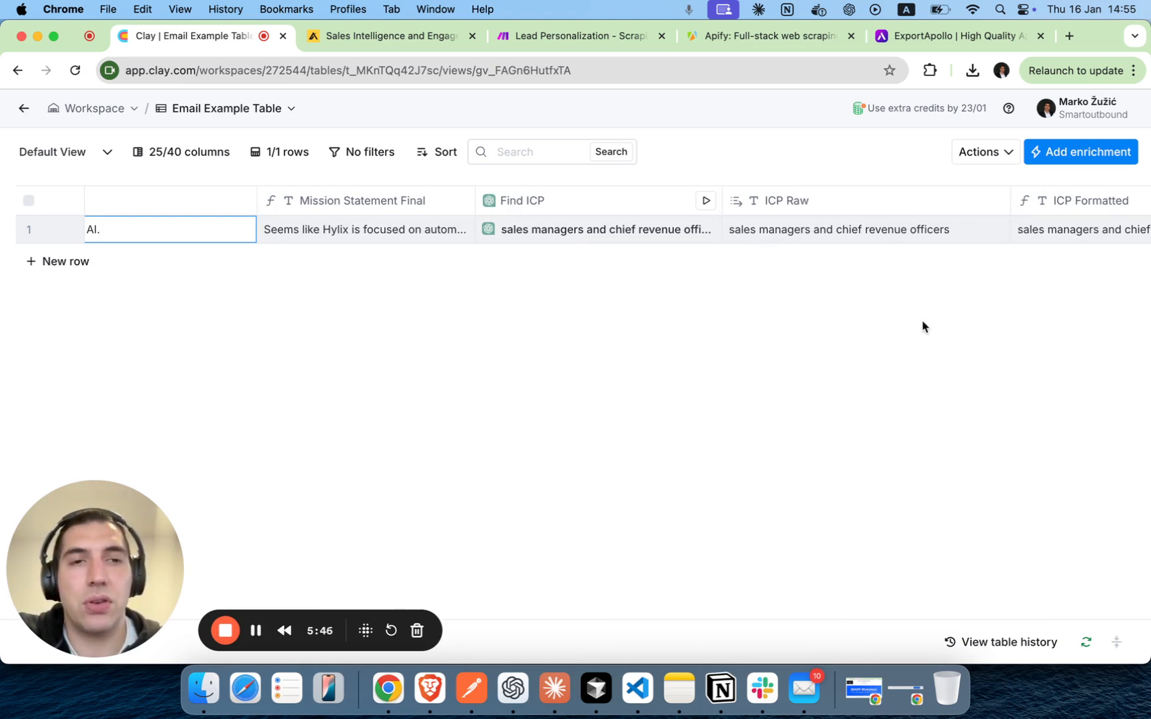
Open the Find Customers 1 AI column's settings, read its prompt for two impressive customer names, and close them without changes.
scroll(922, 326, right, 10)
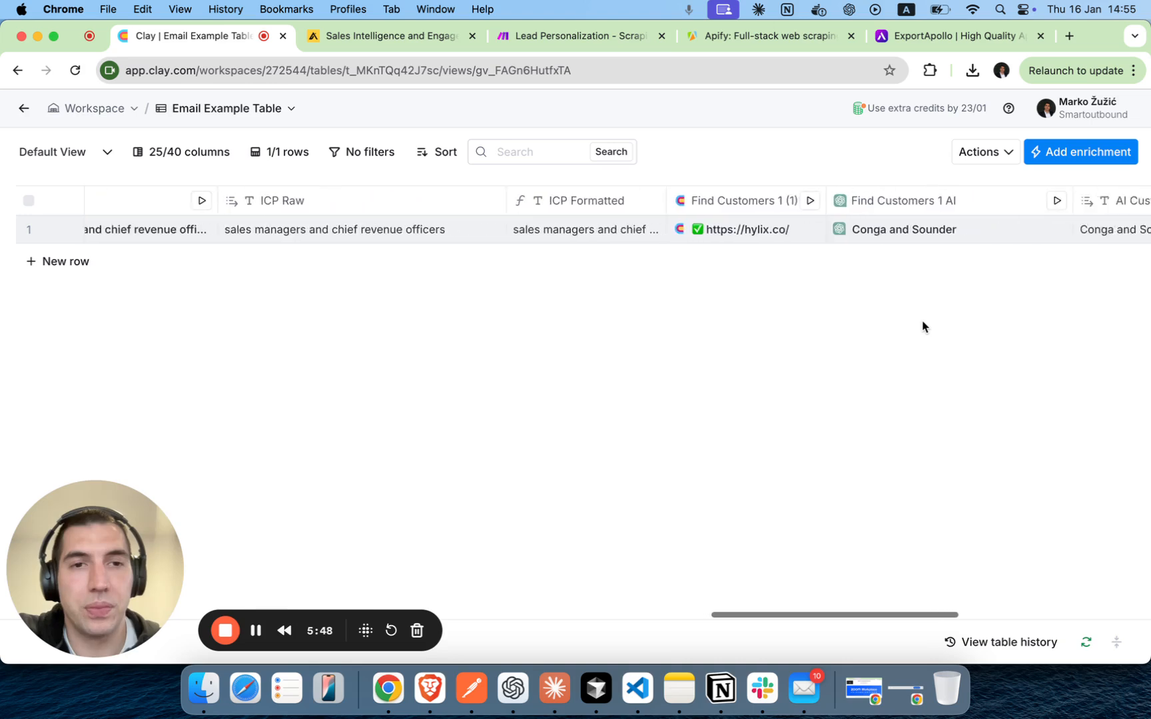
scroll(922, 326, right, 3)
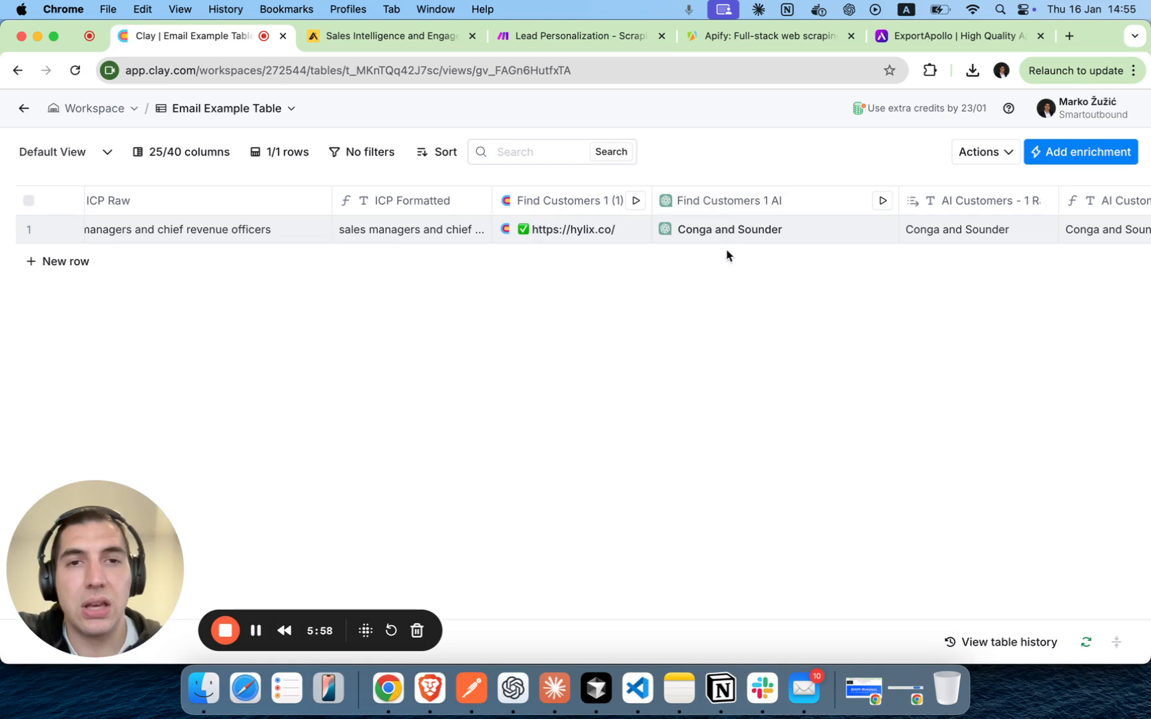
click(722, 211)
click(579, 269)
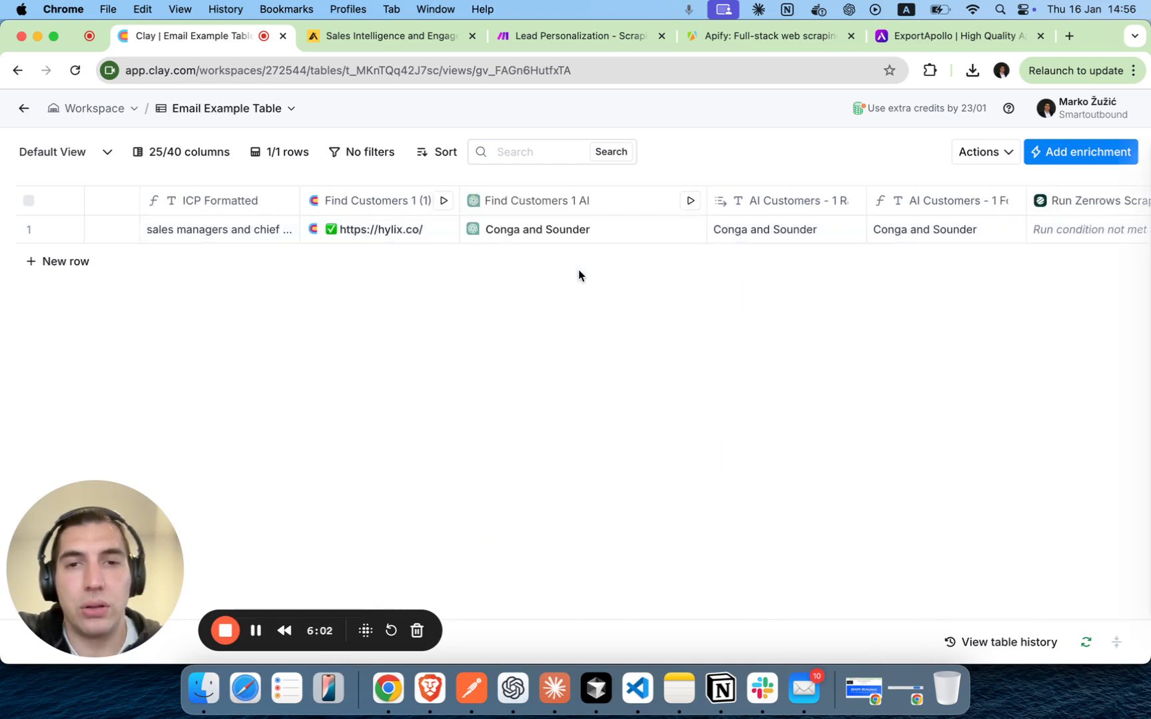
scroll(939, 393, down, 5)
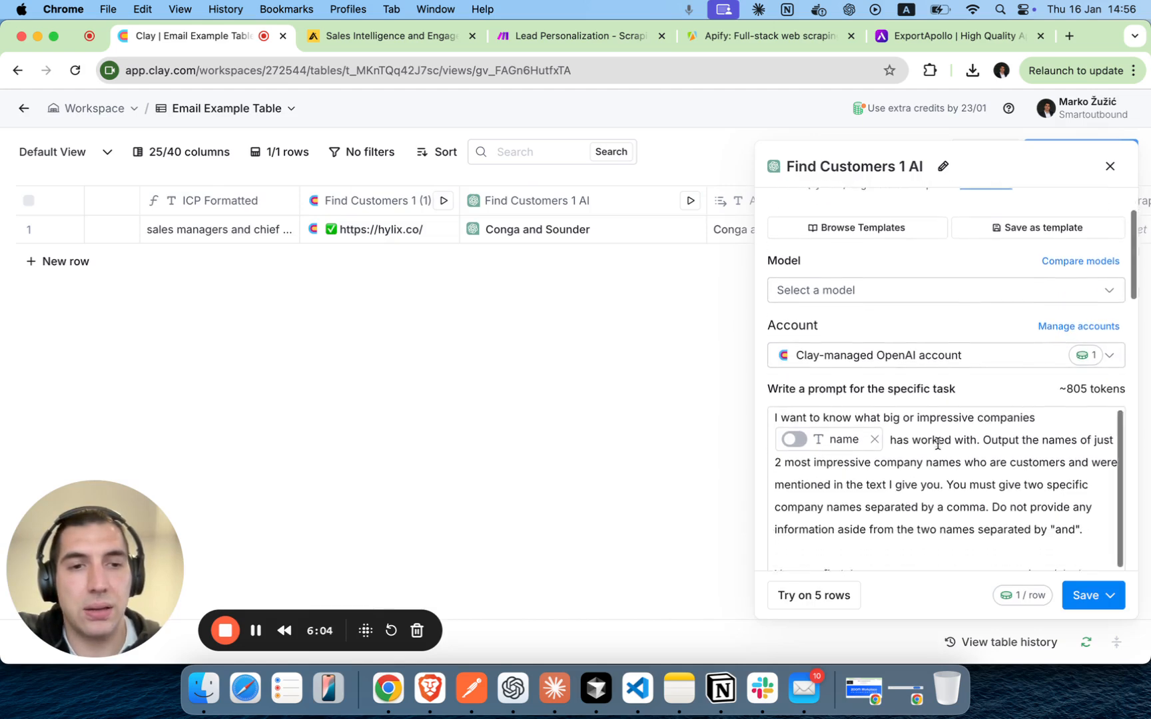
click(1109, 167)
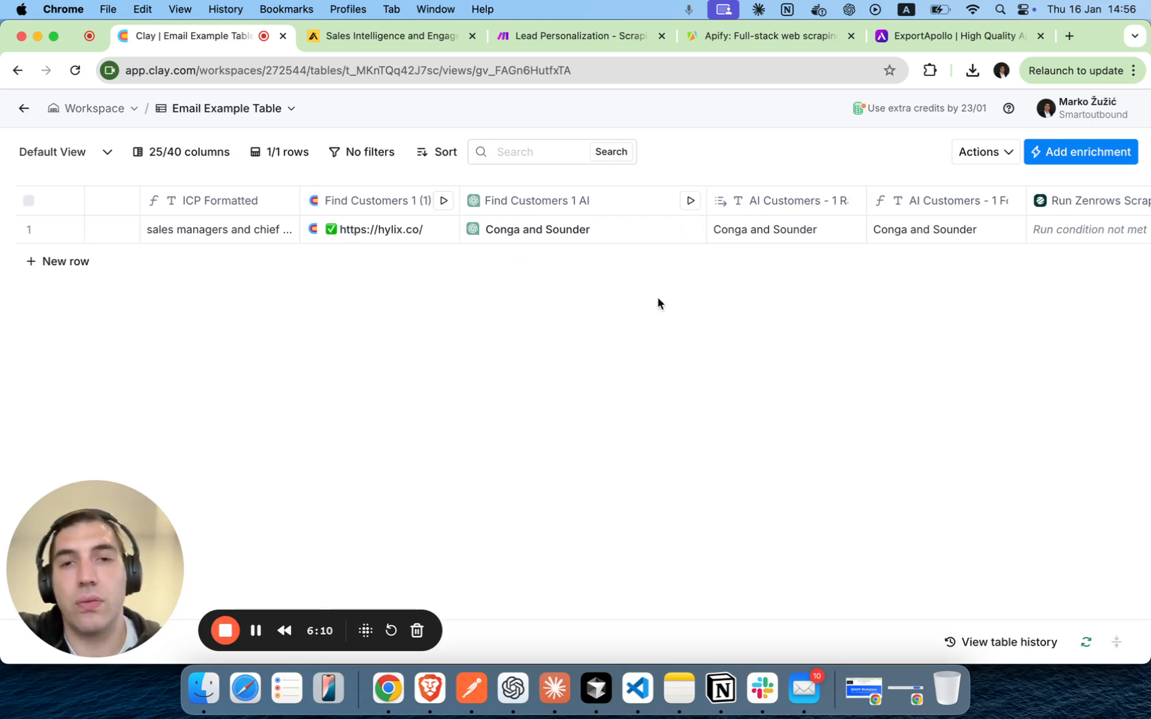
Open the full text of the Final Email cell in row 1.
scroll(681, 326, right, 1)
scroll(681, 324, right, 6)
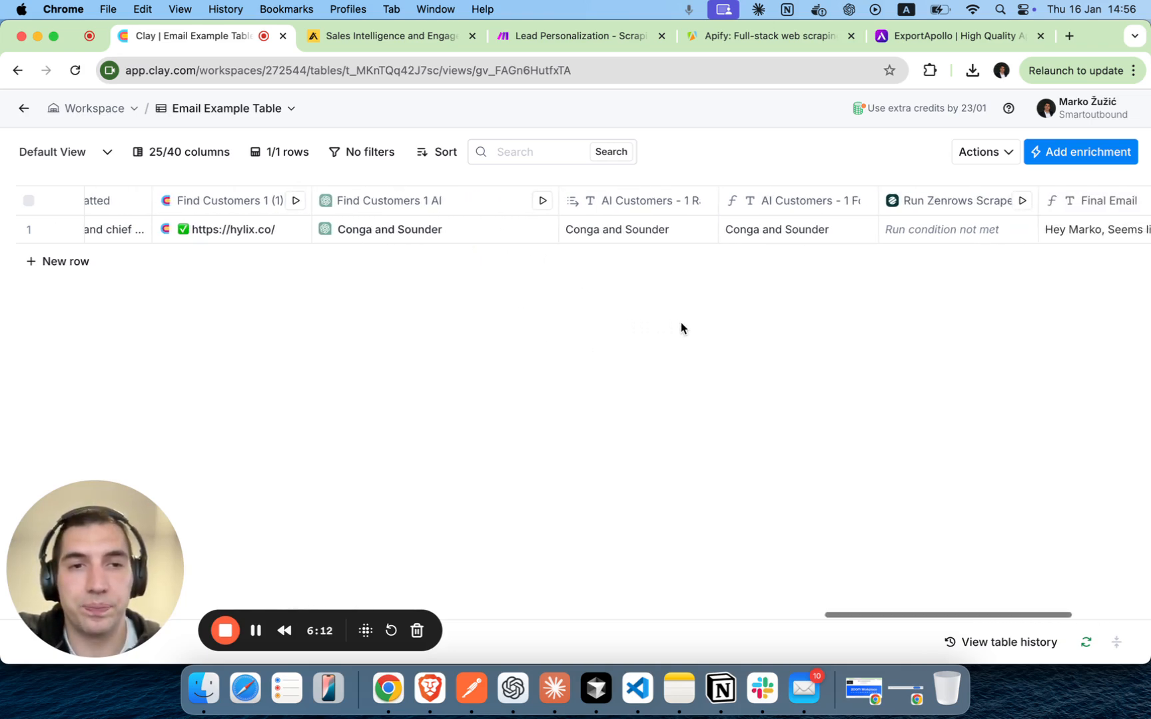
scroll(681, 325, right, 2)
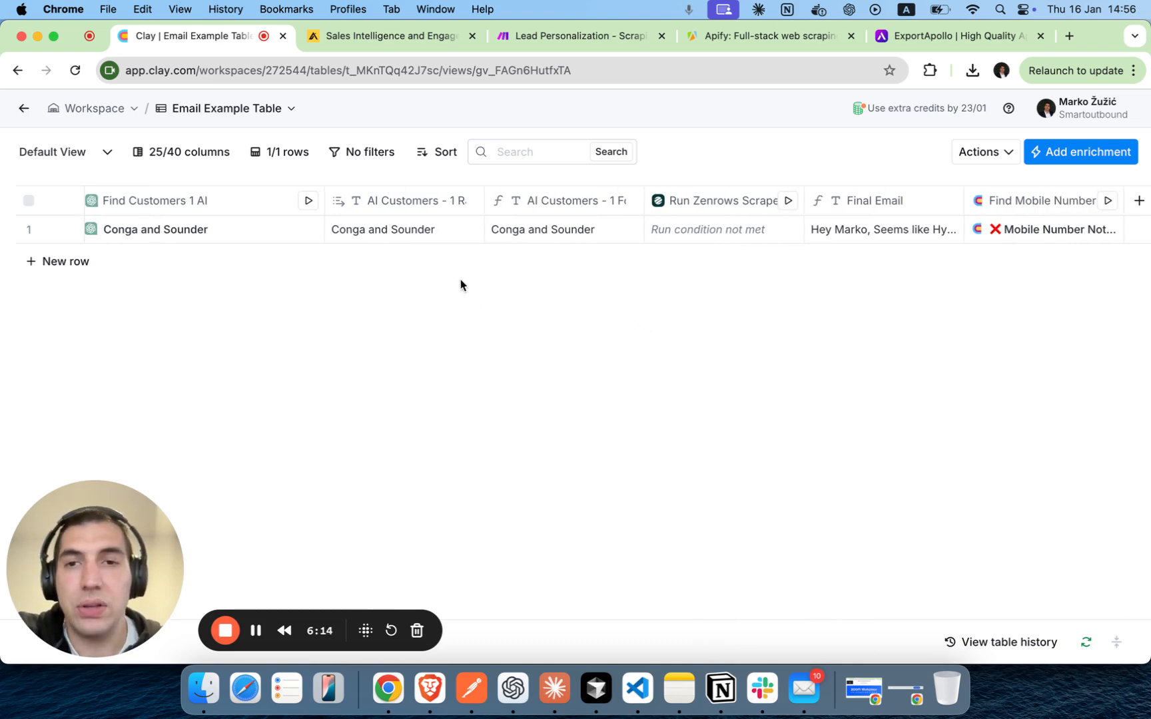
scroll(690, 313, right, 2)
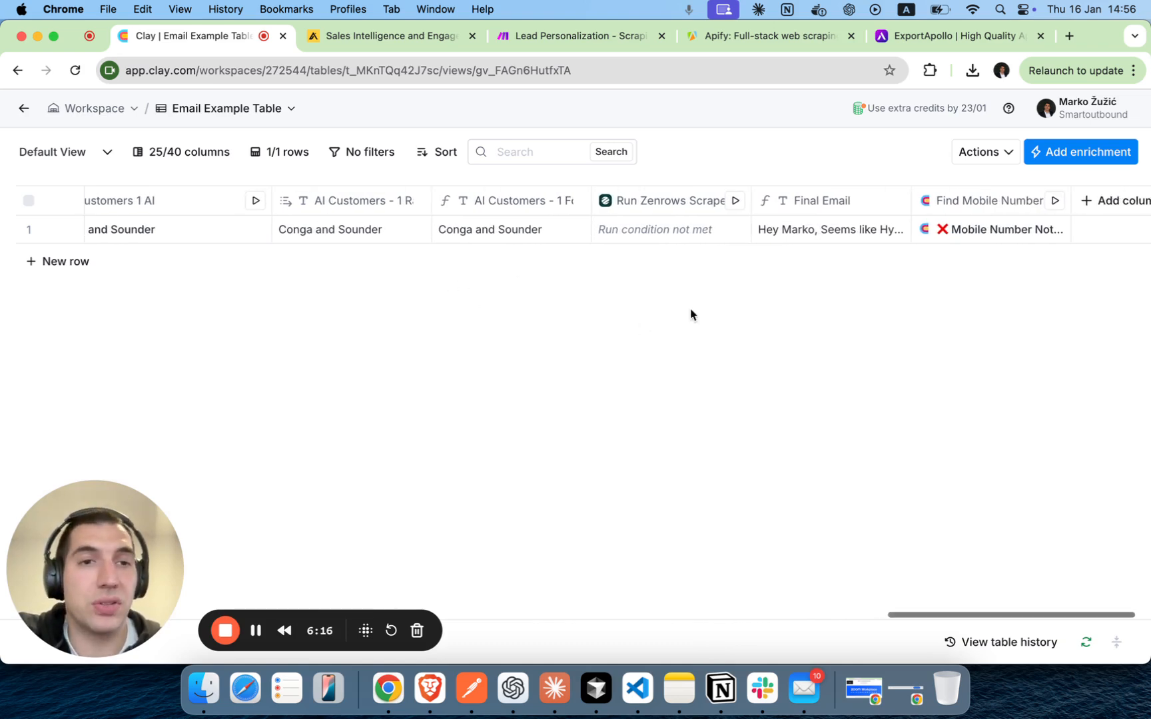
click(773, 229)
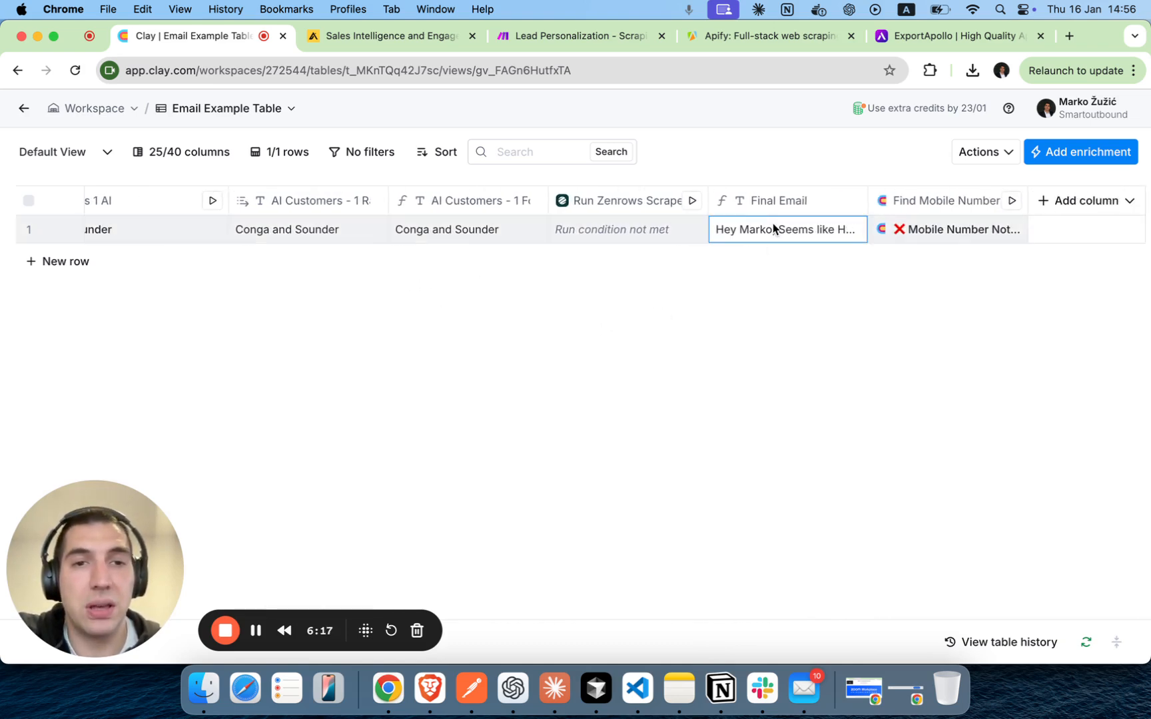
click(836, 232)
click(923, 302)
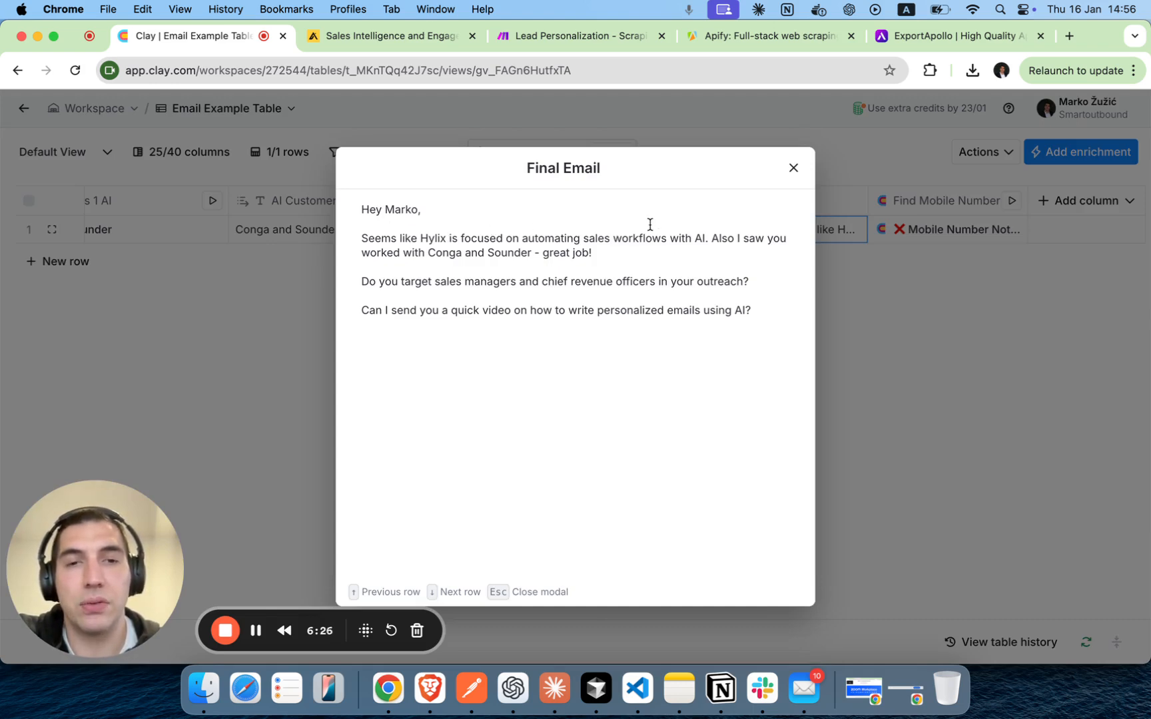
Review the email's personalized parts by highlighting the mission sentence, first name, customer names and target roles, then close the email view.
drag(704, 238, 351, 240)
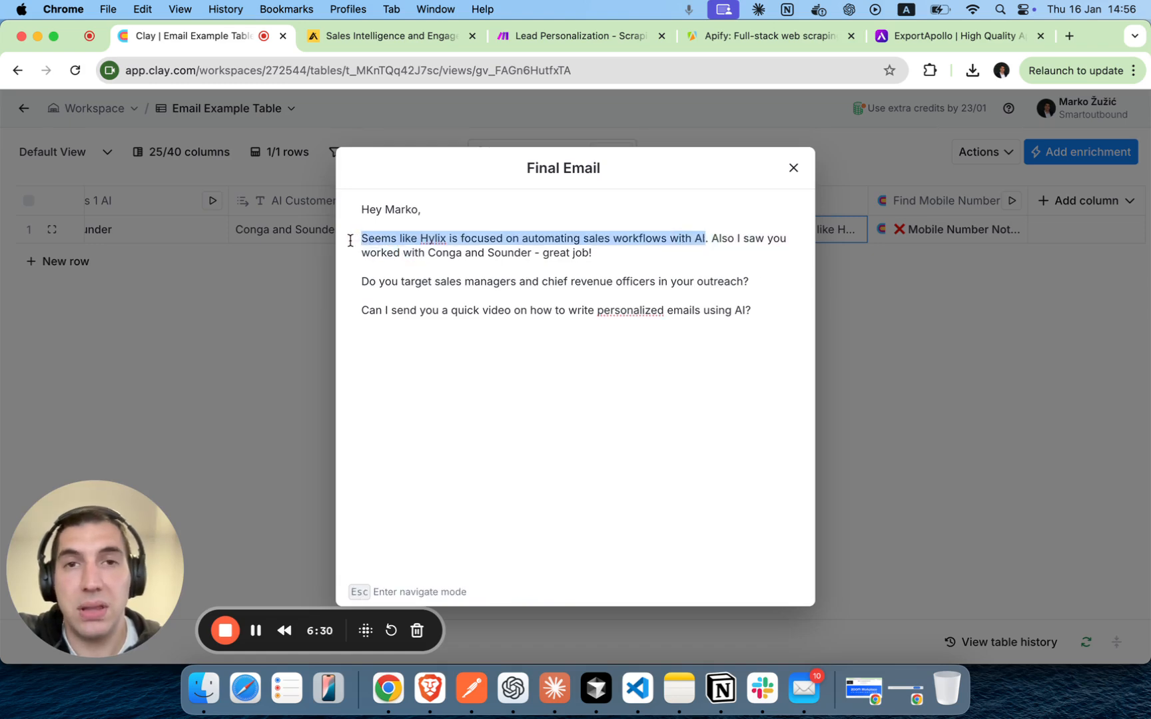
double_click(403, 209)
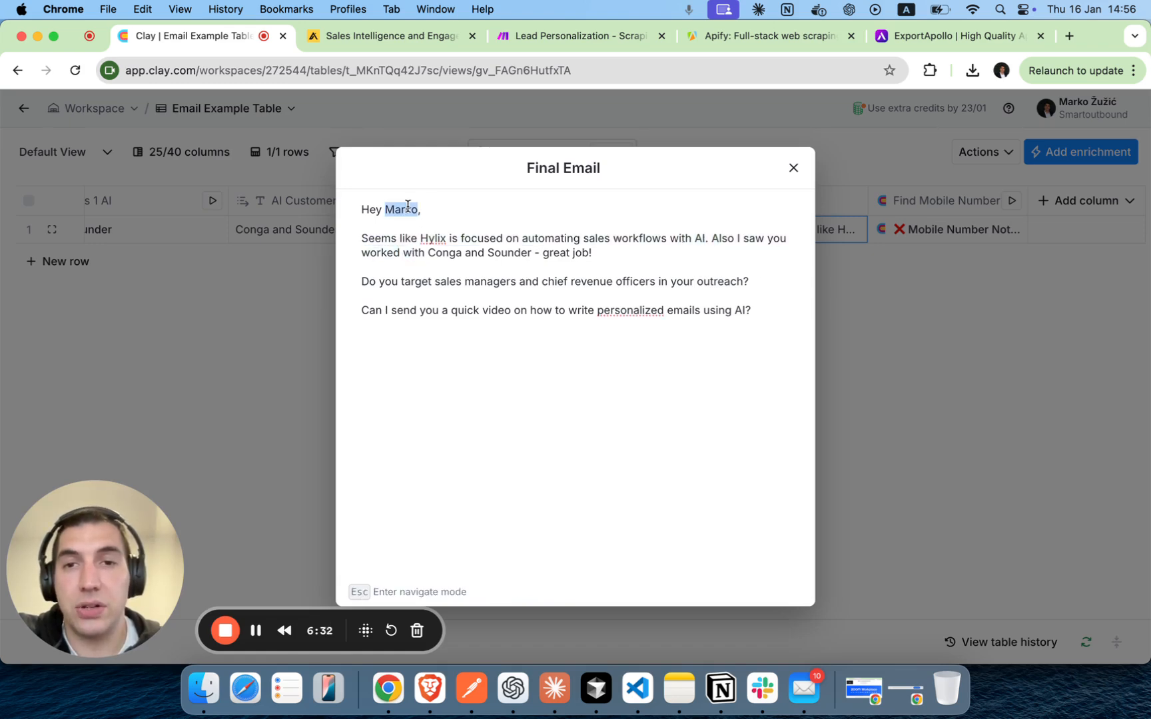
click(735, 265)
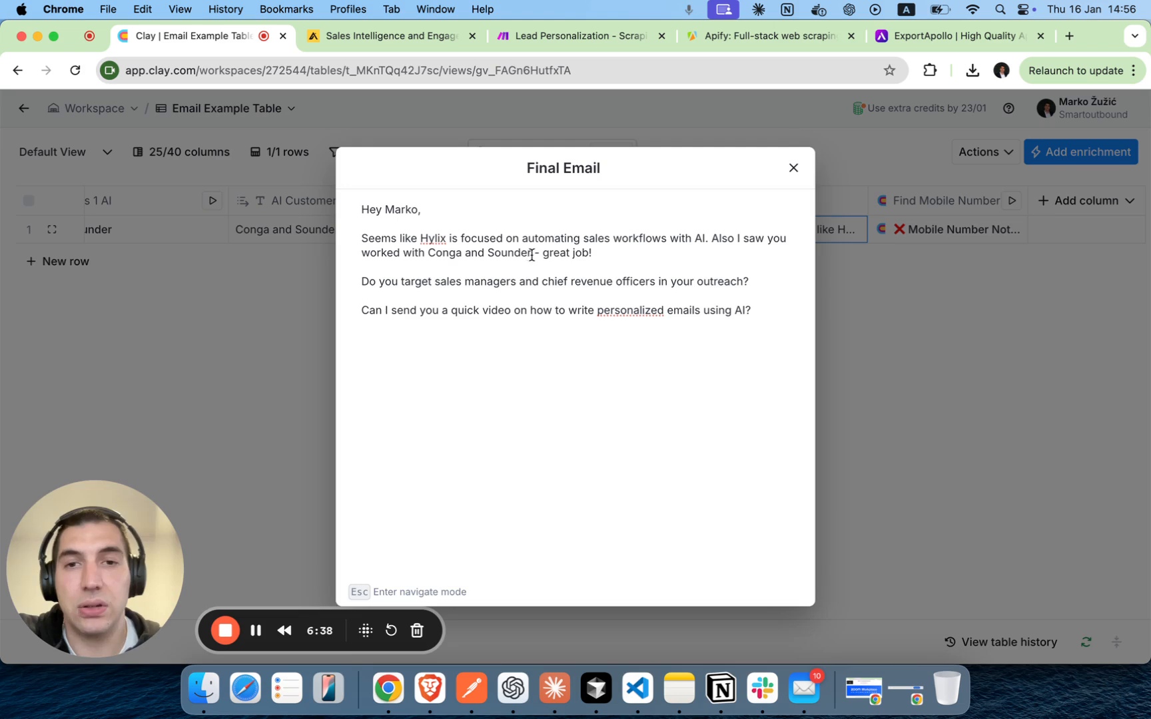
drag(532, 254, 427, 257)
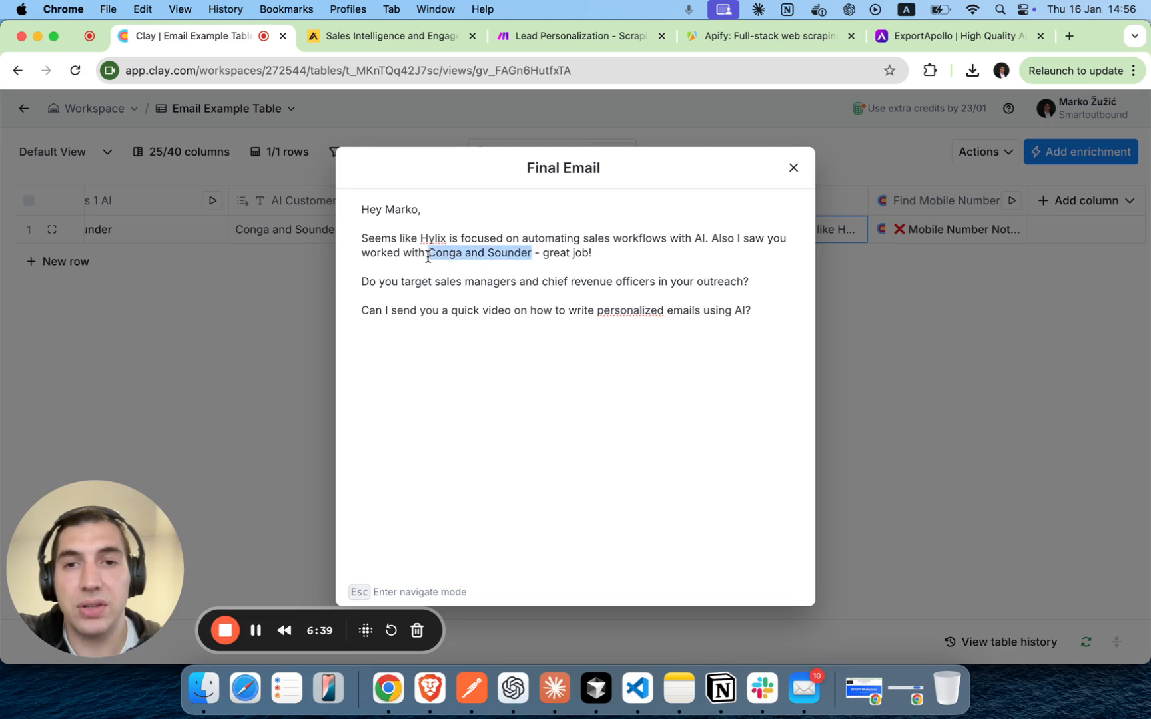
click(644, 253)
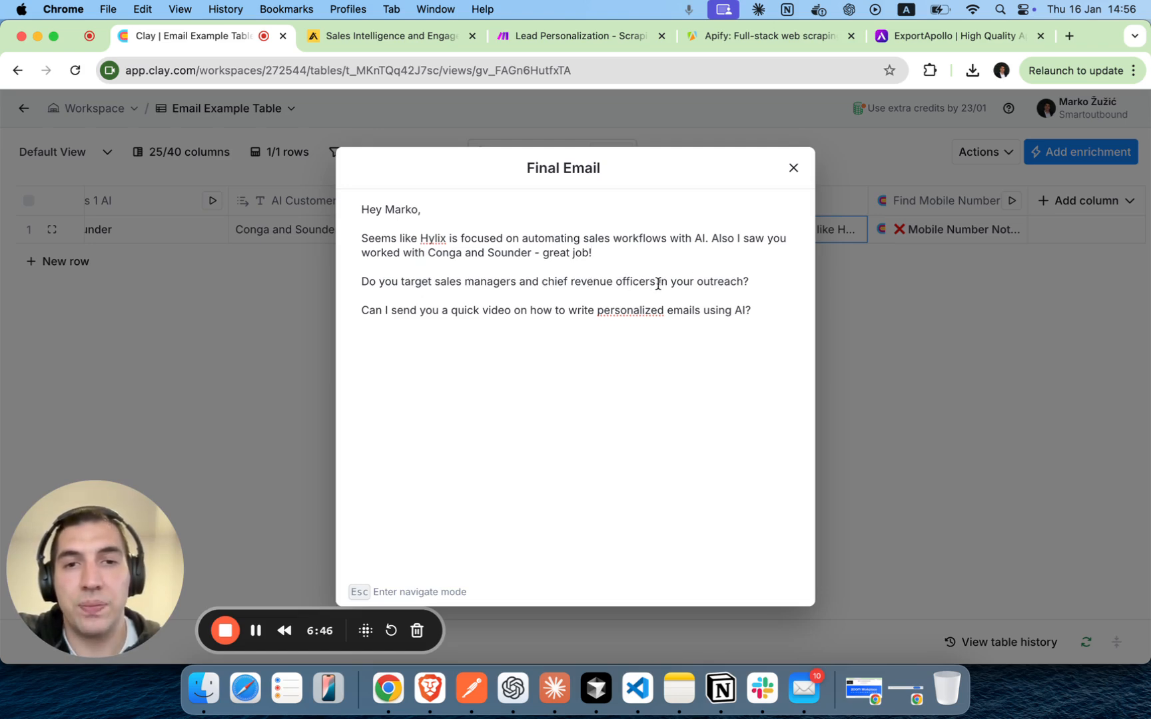
drag(657, 283, 432, 284)
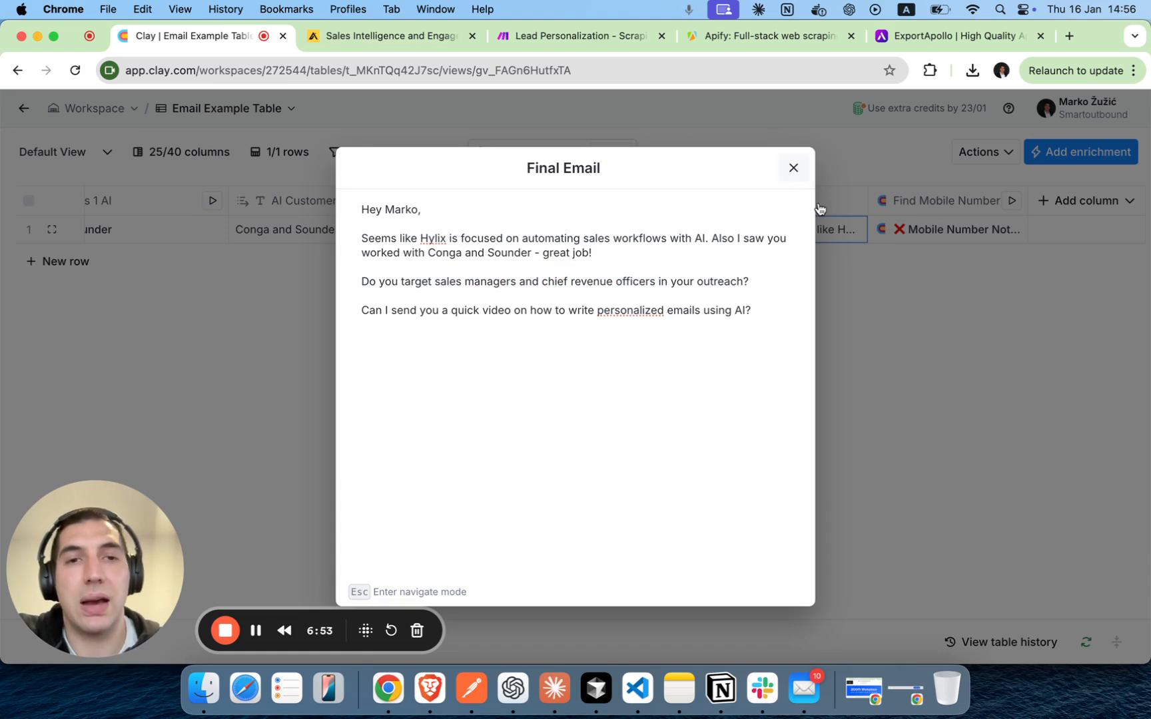
click(794, 169)
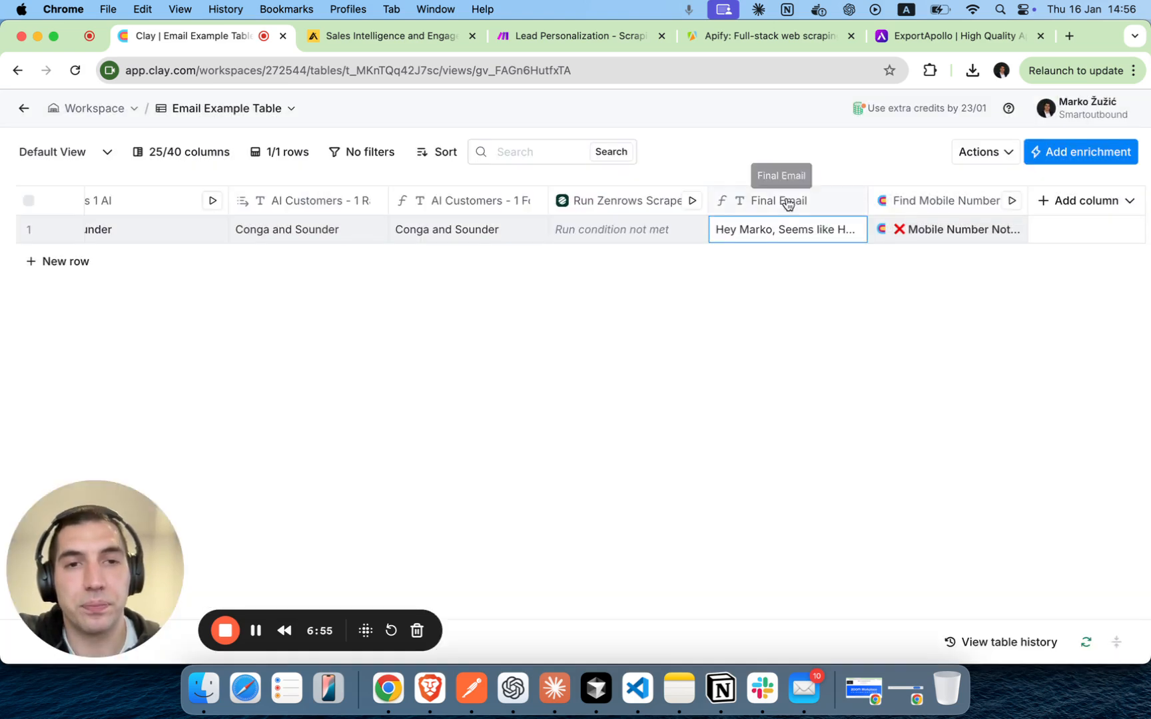
Open the Final Email column's settings, review the template's inserted columns and closing video offer, and close them without saving.
click(786, 202)
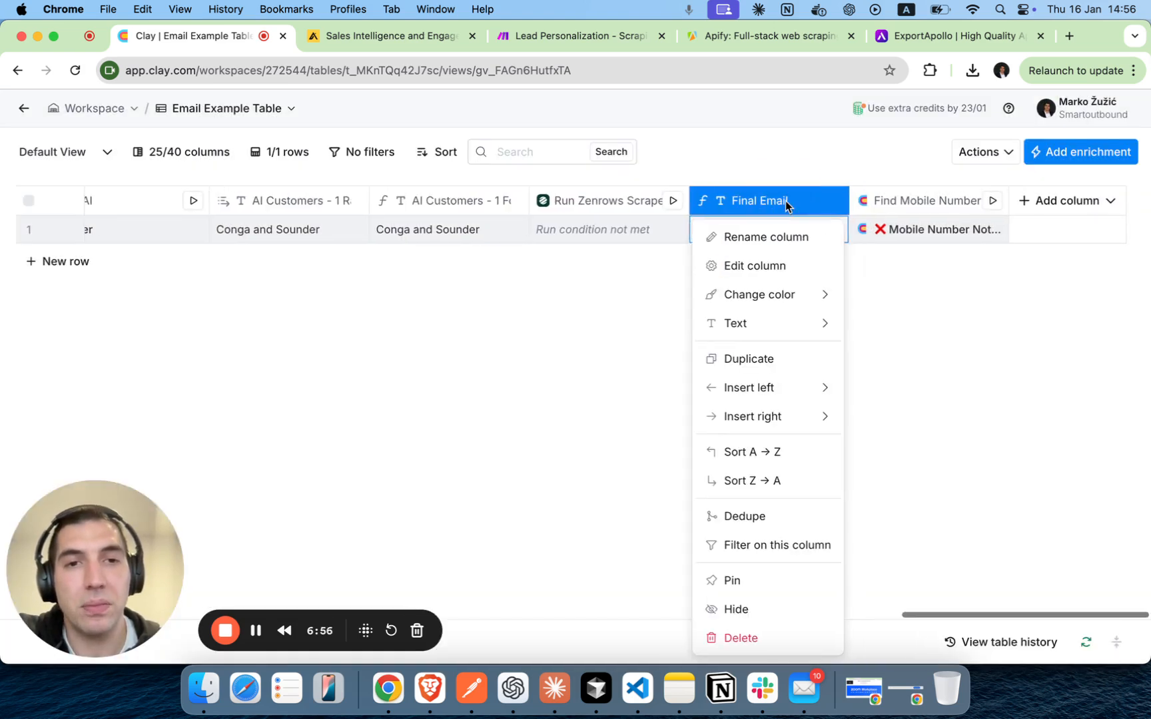
click(769, 267)
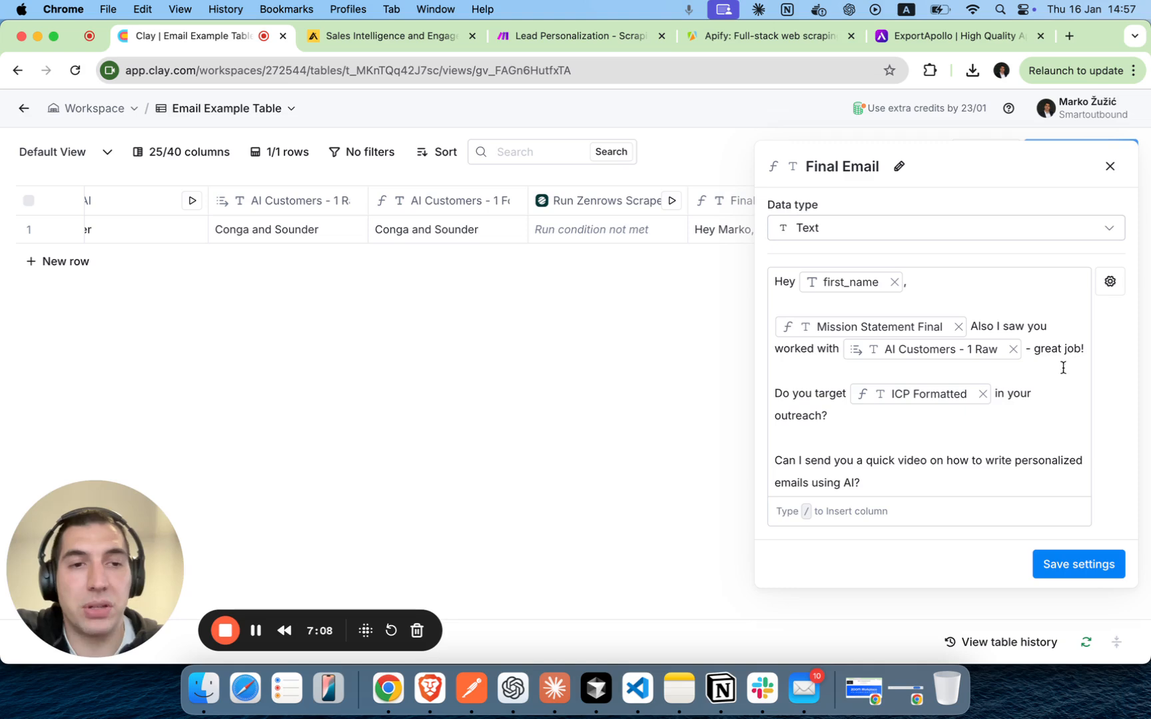
mouse_move(865, 332)
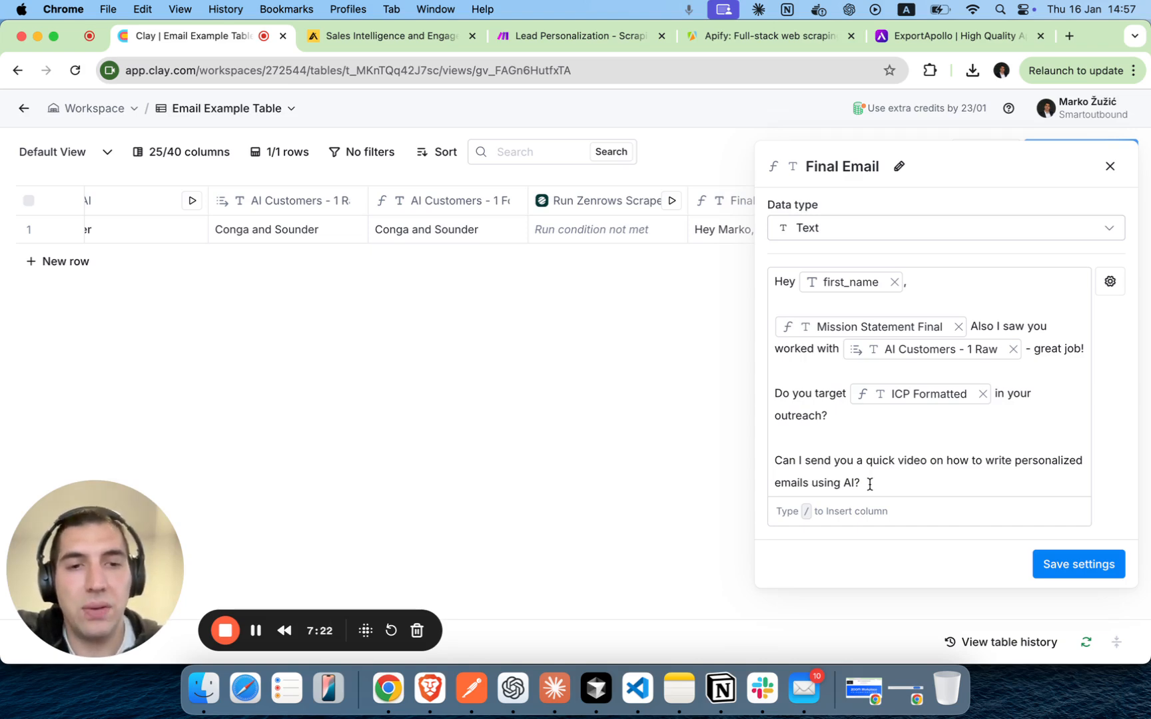
drag(871, 483, 760, 471)
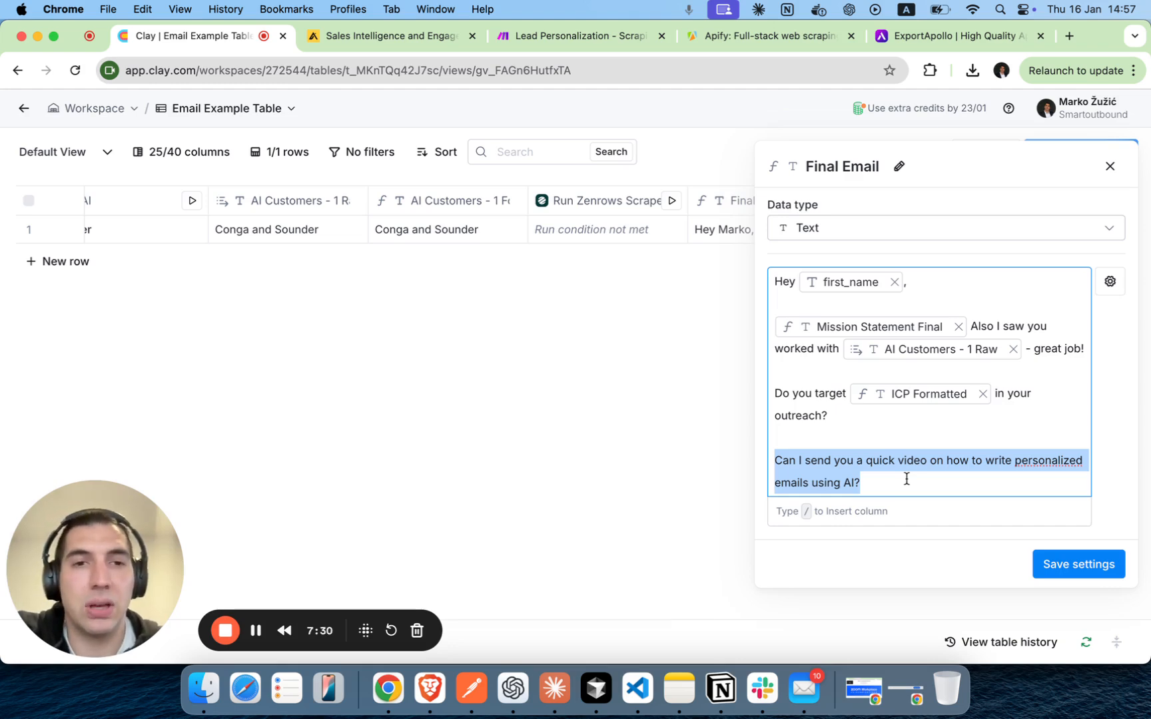
click(1110, 168)
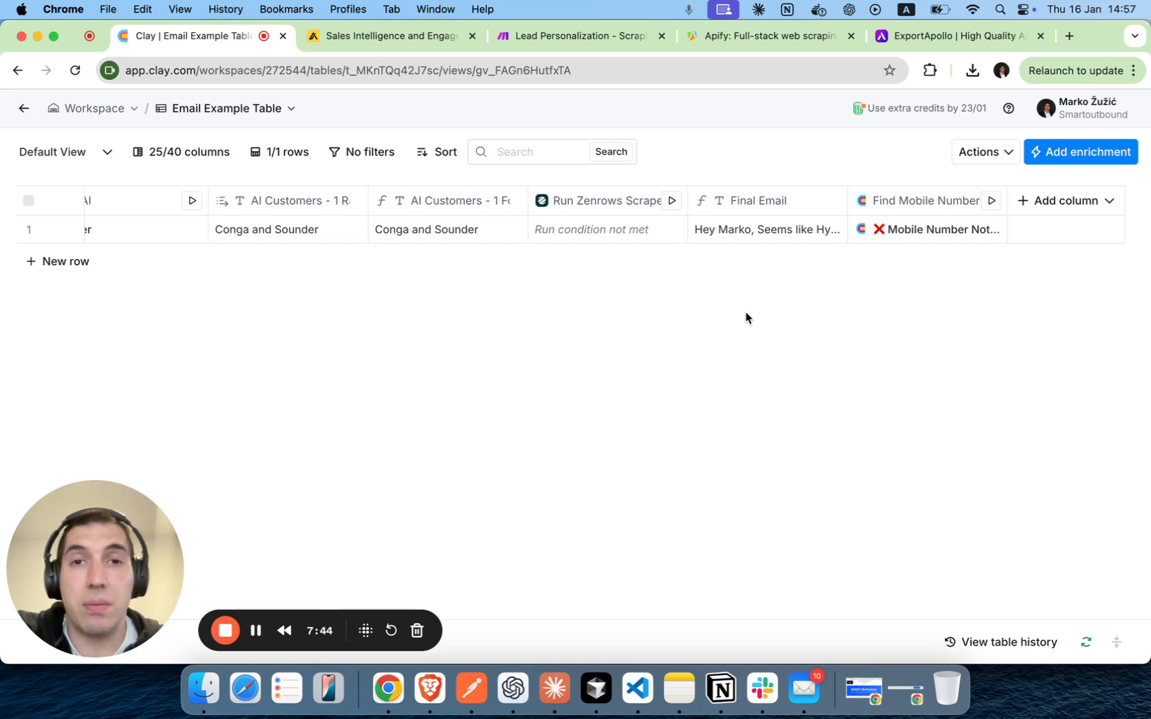
Review the whole enrichment flow across the table, from the LinkedIn profile and work email columns to Final Email and Find Mobile Number.
scroll(745, 311, left, 2)
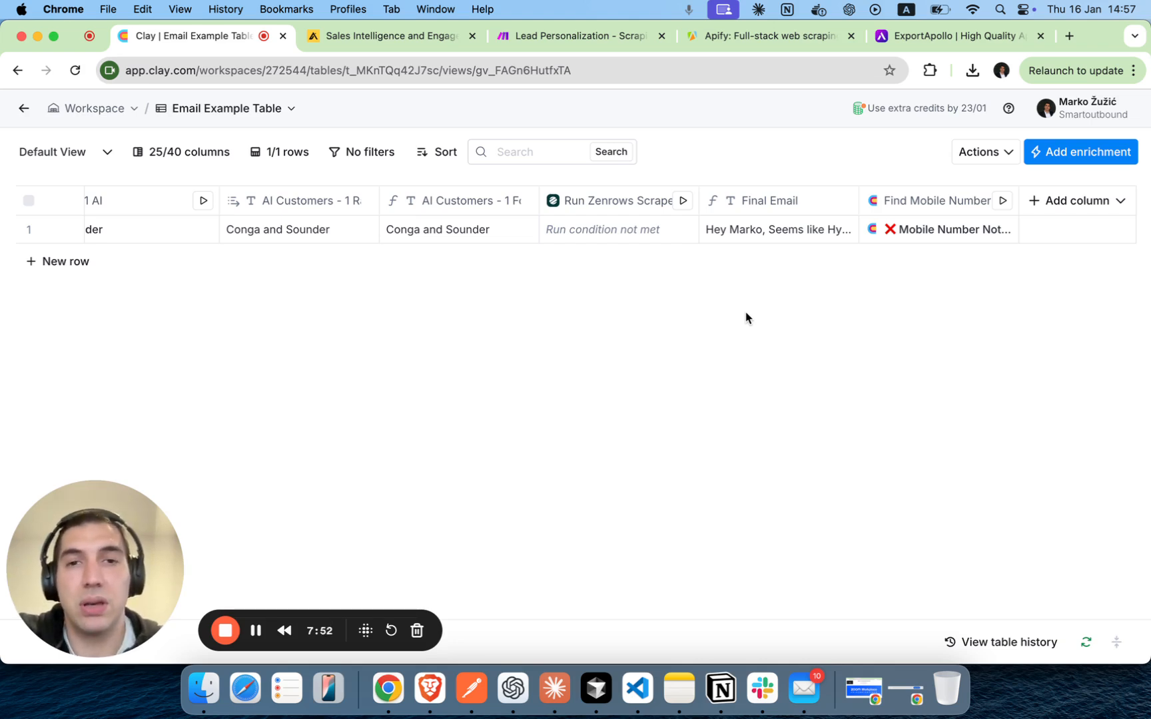
scroll(745, 312, left, 2)
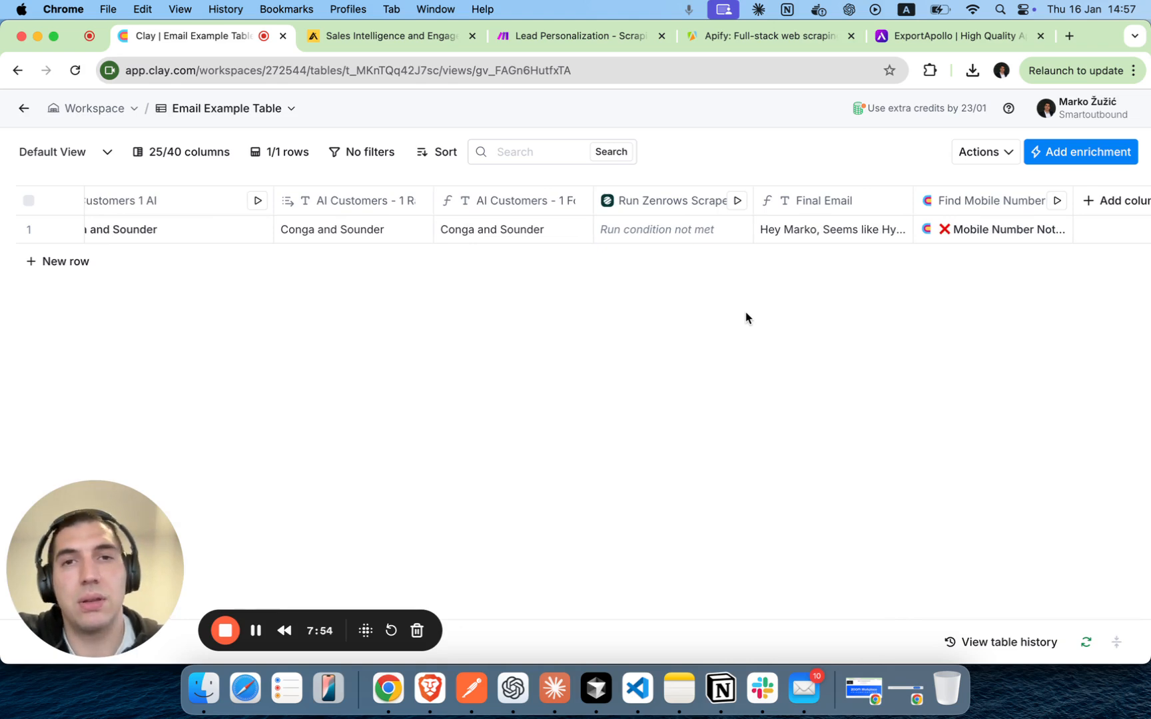
scroll(745, 312, left, 6)
scroll(755, 310, left, 15)
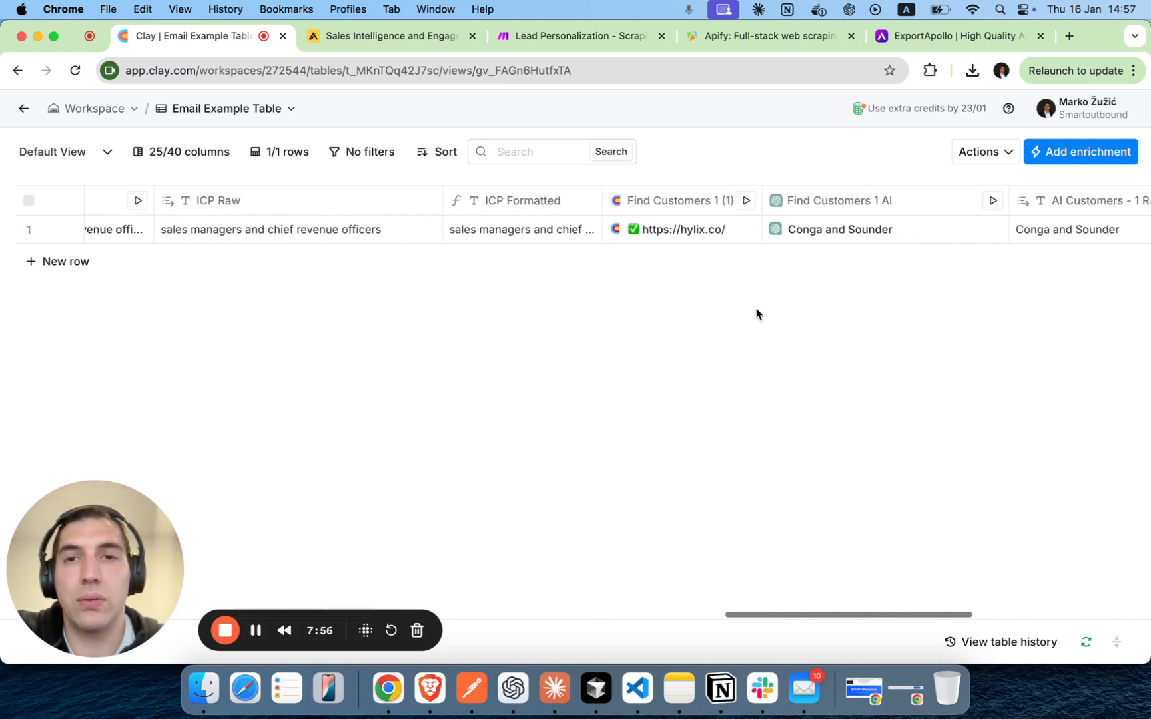
scroll(756, 308, left, 15)
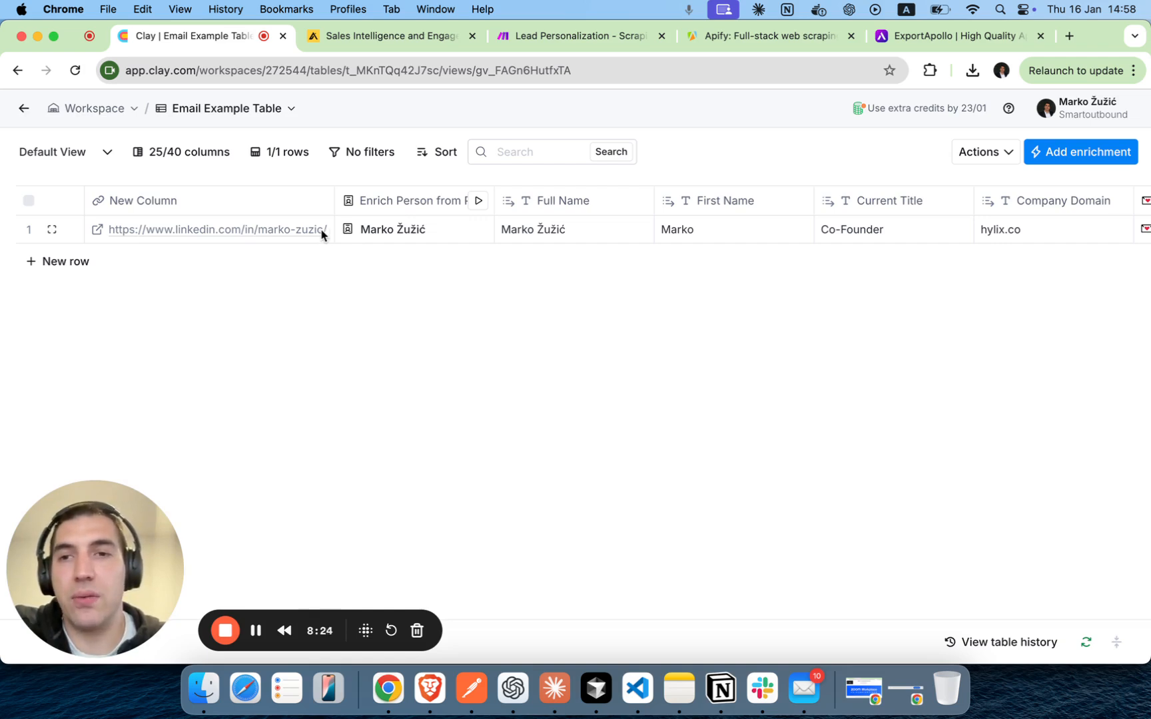
scroll(626, 326, right, 2)
scroll(626, 327, right, 15)
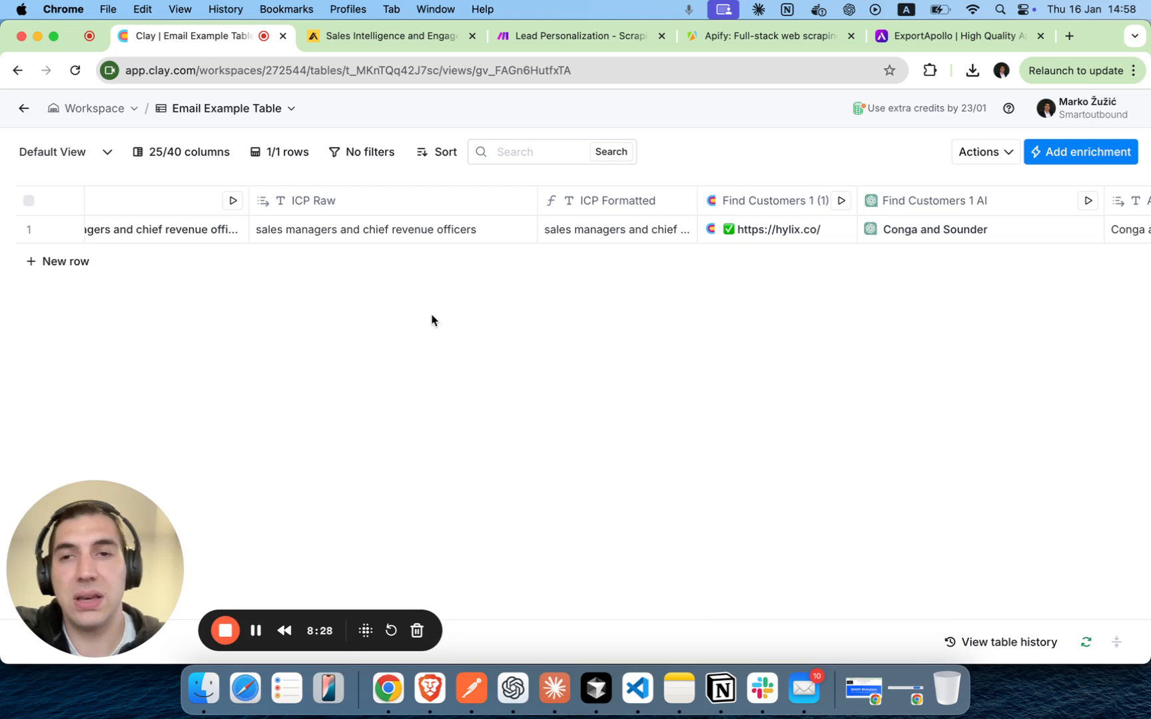
scroll(431, 320, left, 15)
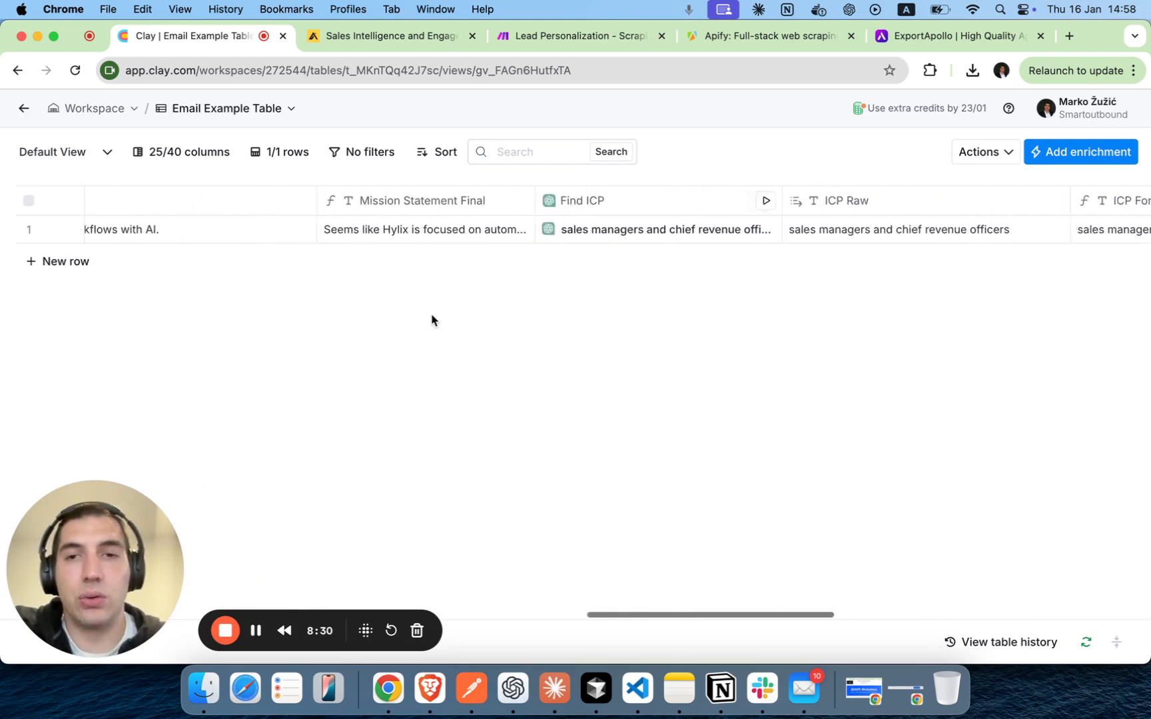
scroll(448, 306, left, 10)
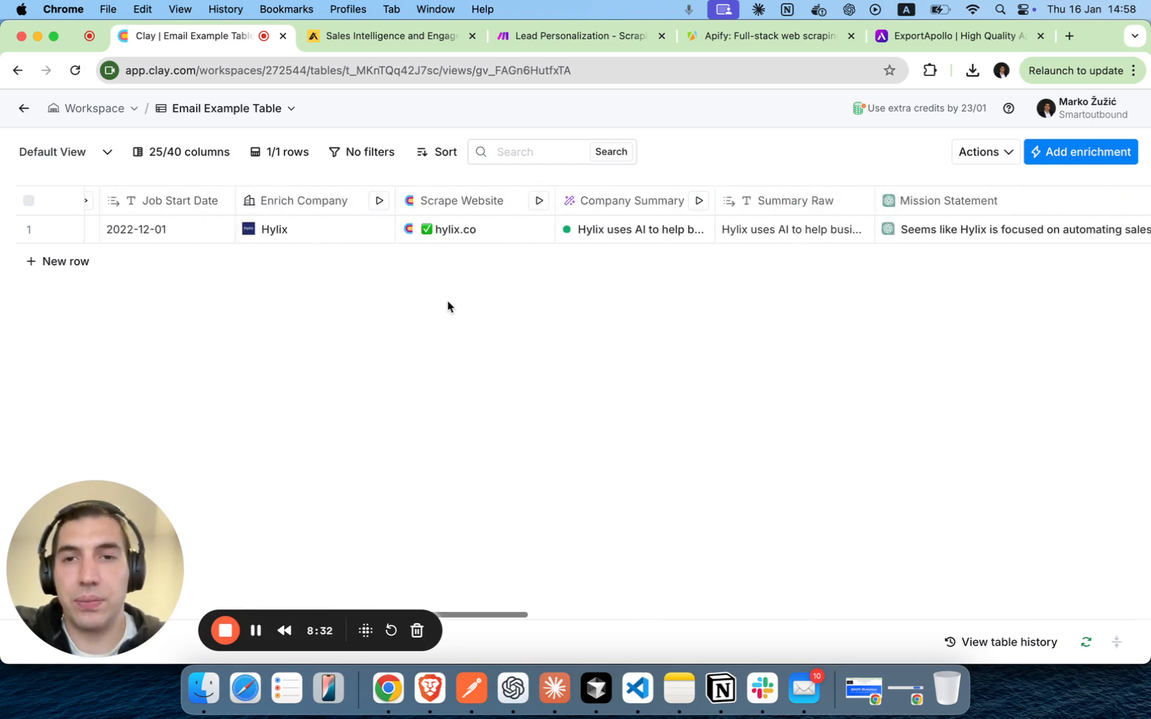
scroll(585, 257, left, 2)
scroll(586, 258, left, 5)
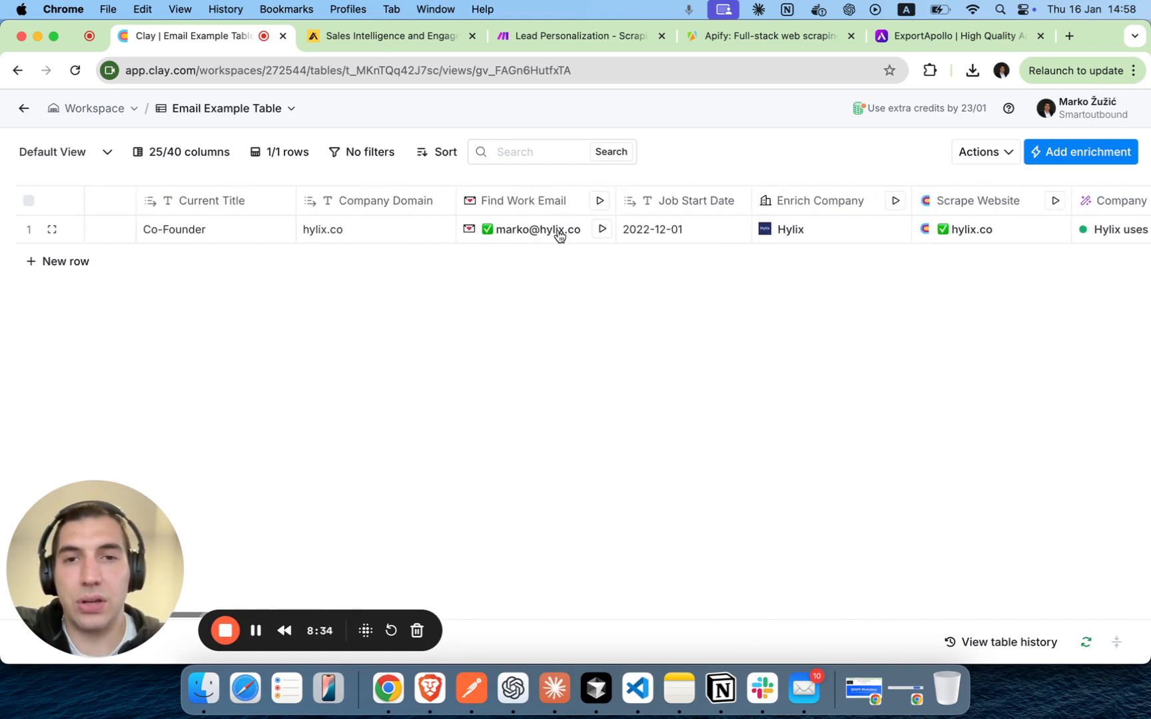
scroll(714, 357, right, 20)
scroll(714, 356, right, 10)
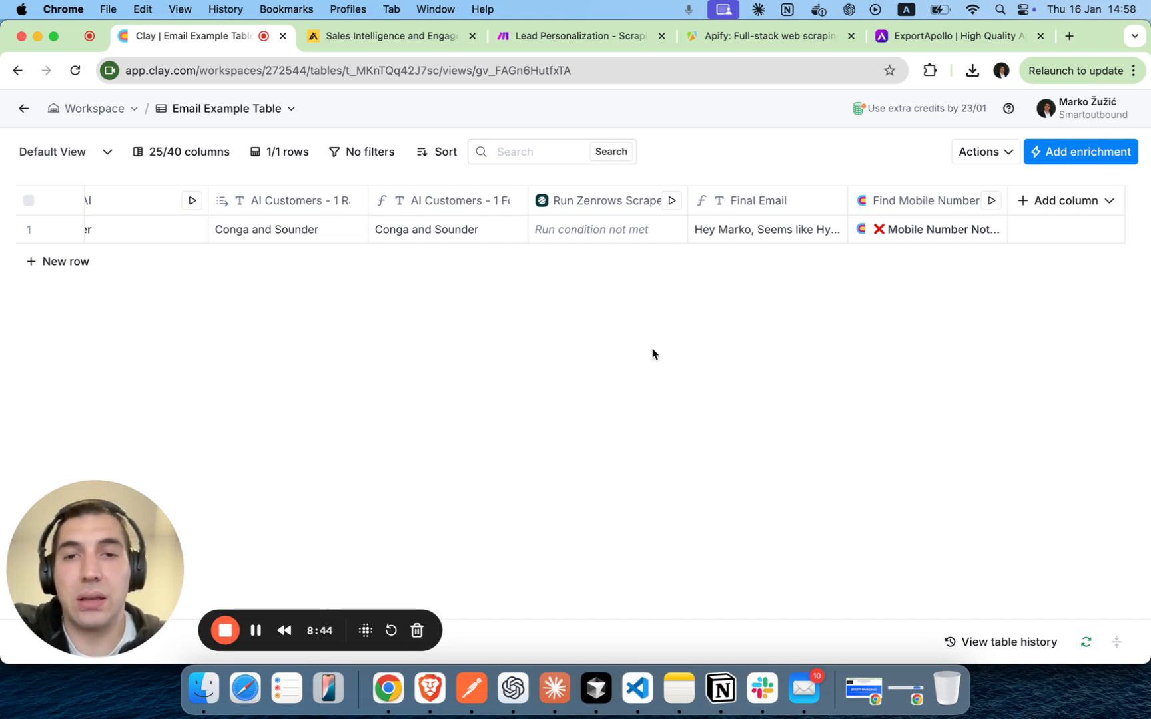
scroll(652, 353, left, 15)
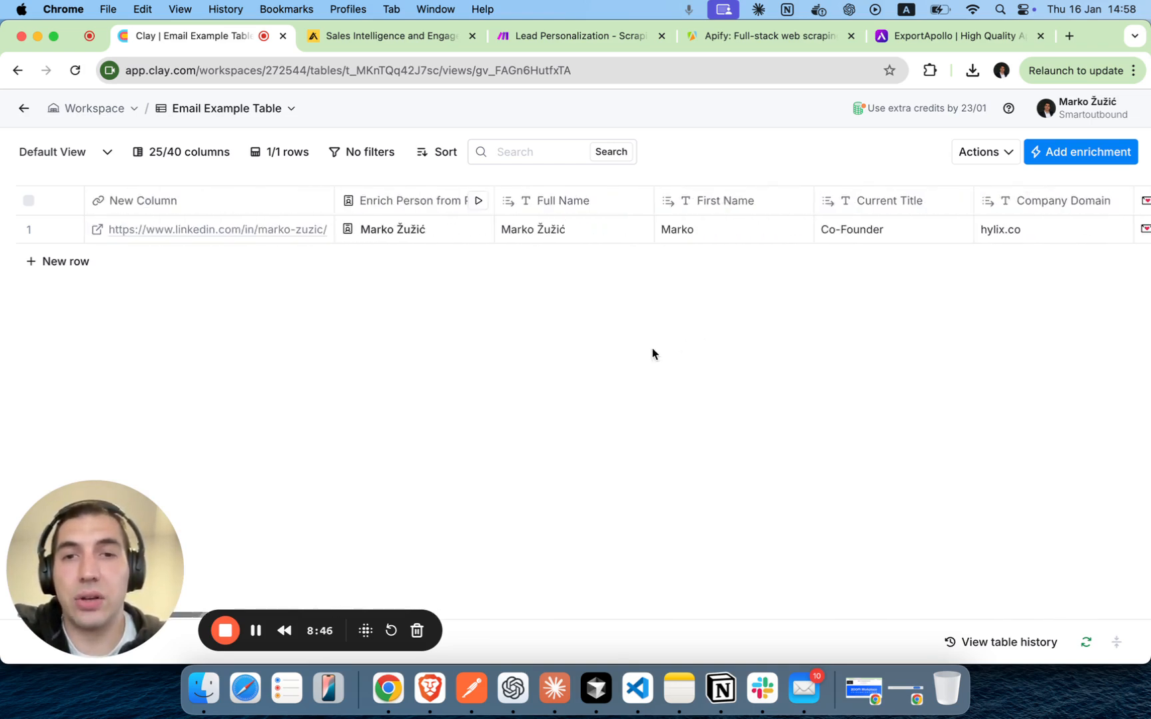